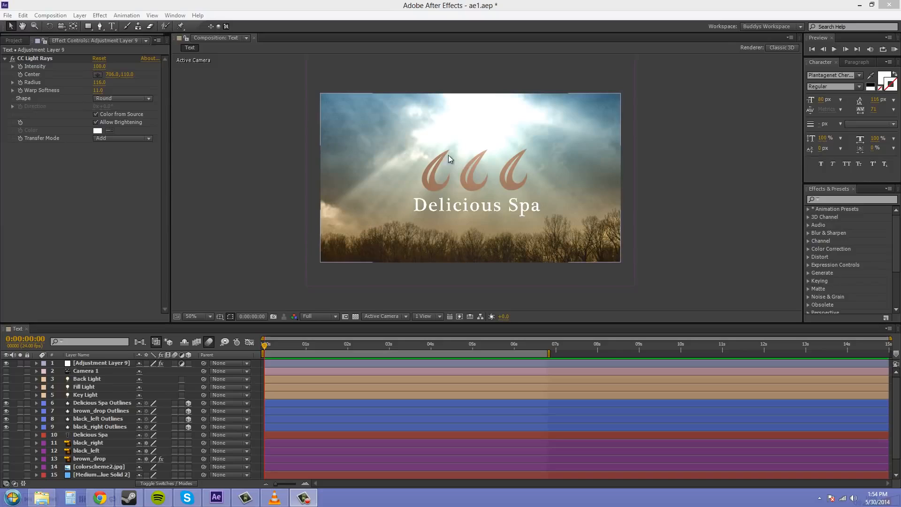
- Make the Delicious Spa, brown_drop, black_left and black_right Outlines layers 2D instead of 3D
left_click(188, 402)
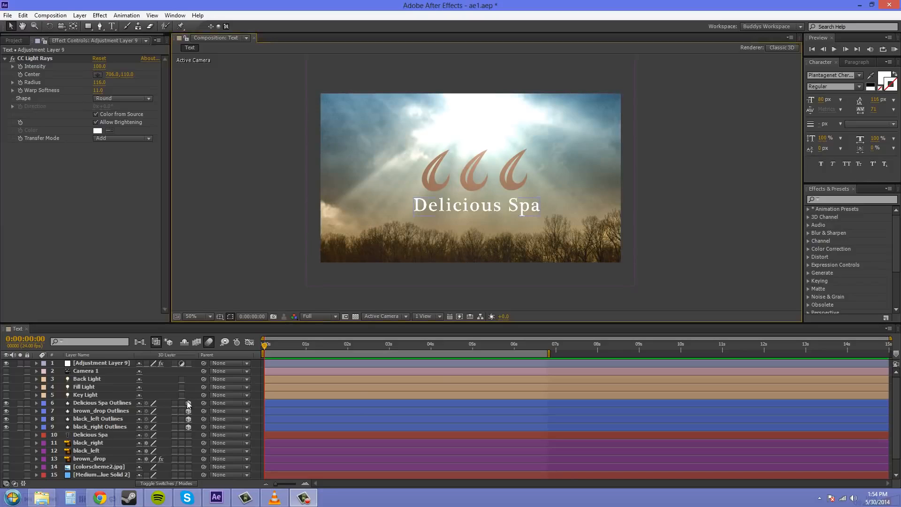
left_click(189, 411)
left_click(188, 419)
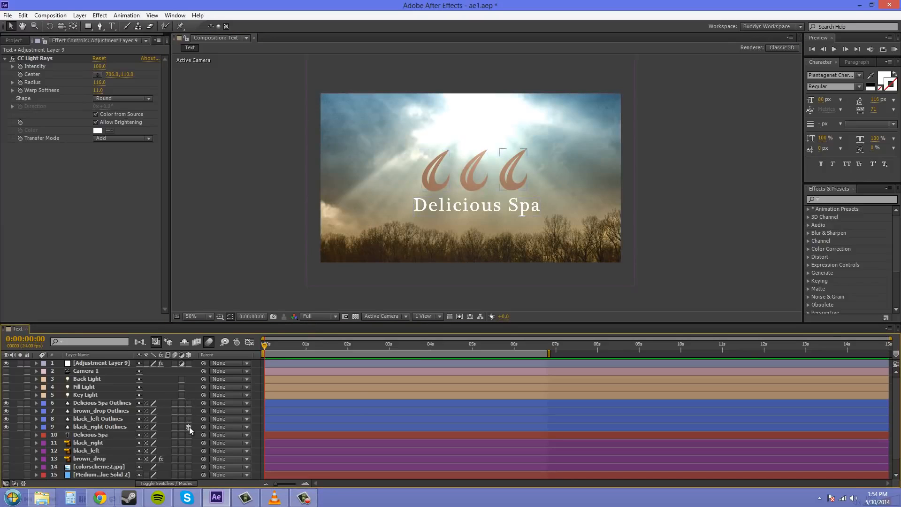
left_click(189, 426)
scroll(105, 423, "down", 1)
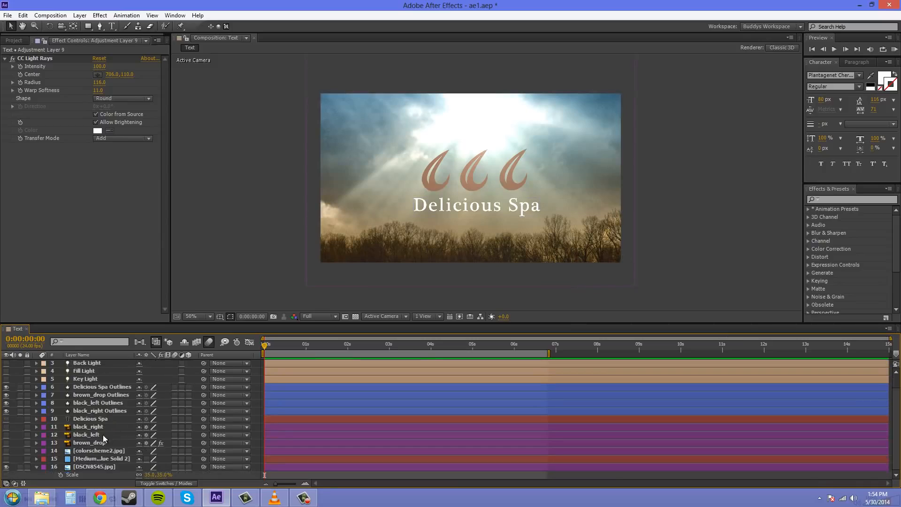
left_click(95, 469)
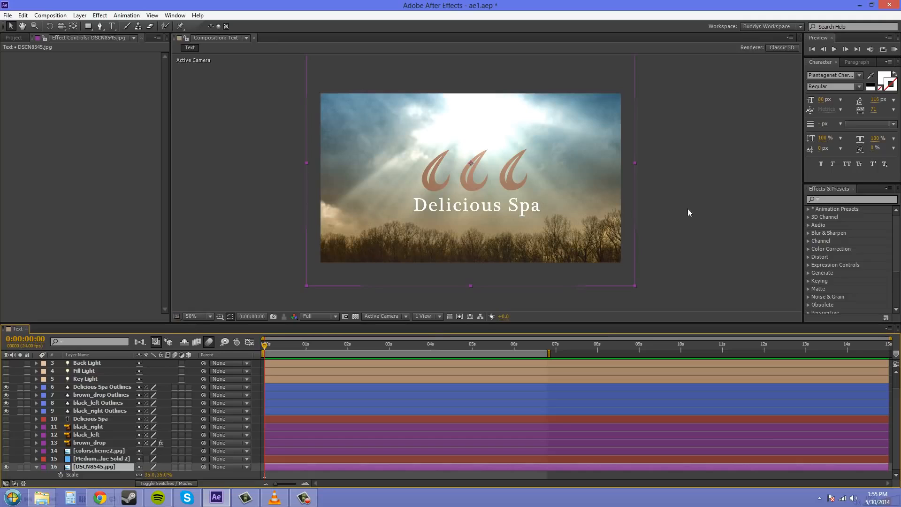
left_click(730, 206)
scroll(103, 452, "up", 2)
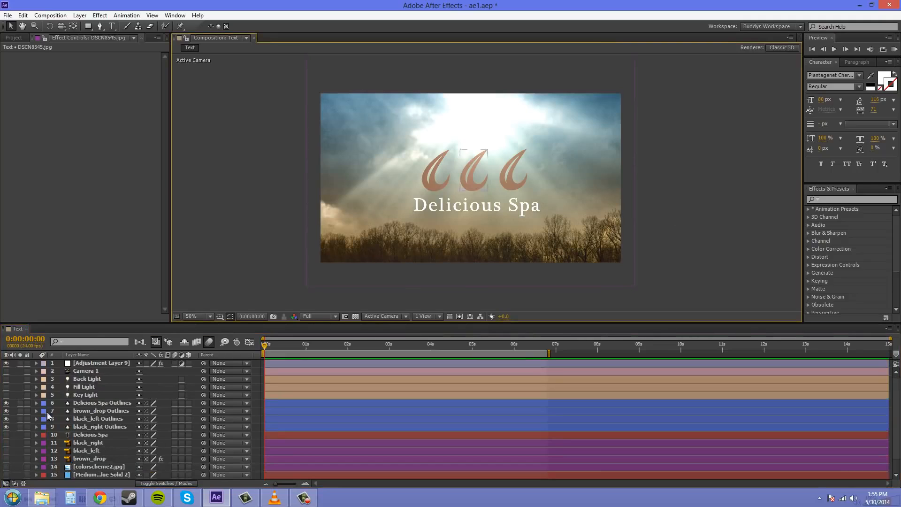
left_click(82, 106)
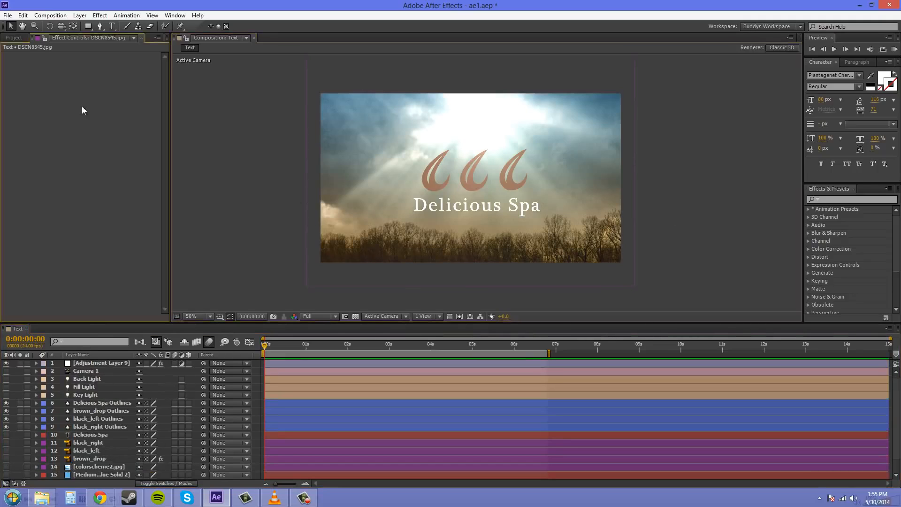
- Compare the image with and without the CC Light Rays effect on Adjustment Layer 9
left_click(97, 364)
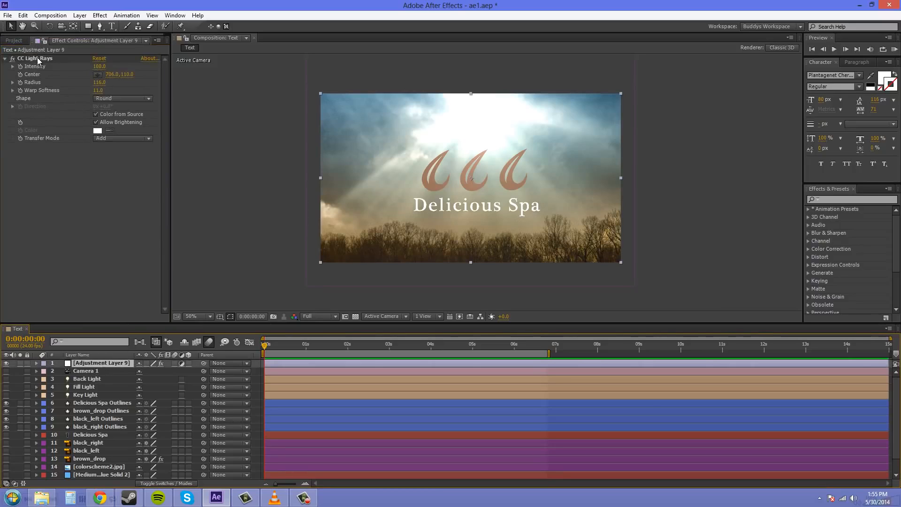
left_click(46, 59)
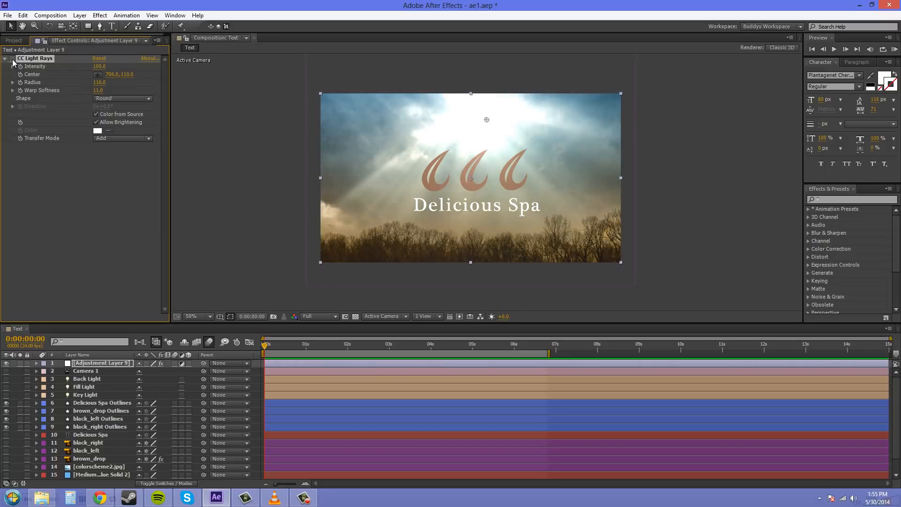
left_click(13, 61)
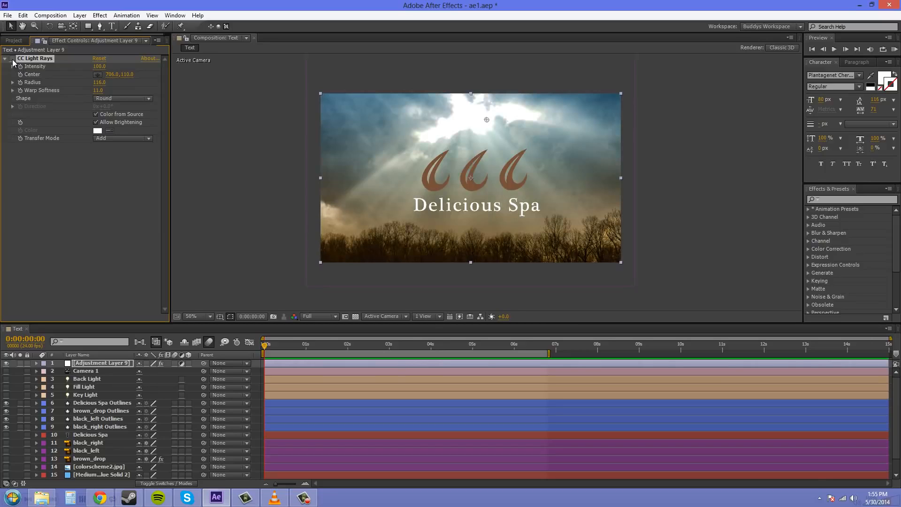
left_click(12, 61)
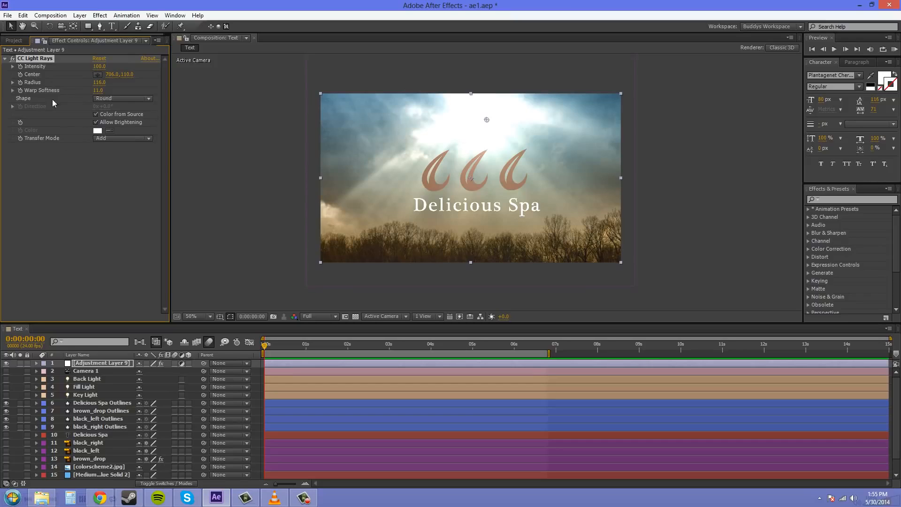
- Delete the existing CC Light Rays effect from Adjustment Layer 9 and apply a fresh CC Light Rays effect to it
left_click(60, 216)
left_click(35, 60)
key("Delete")
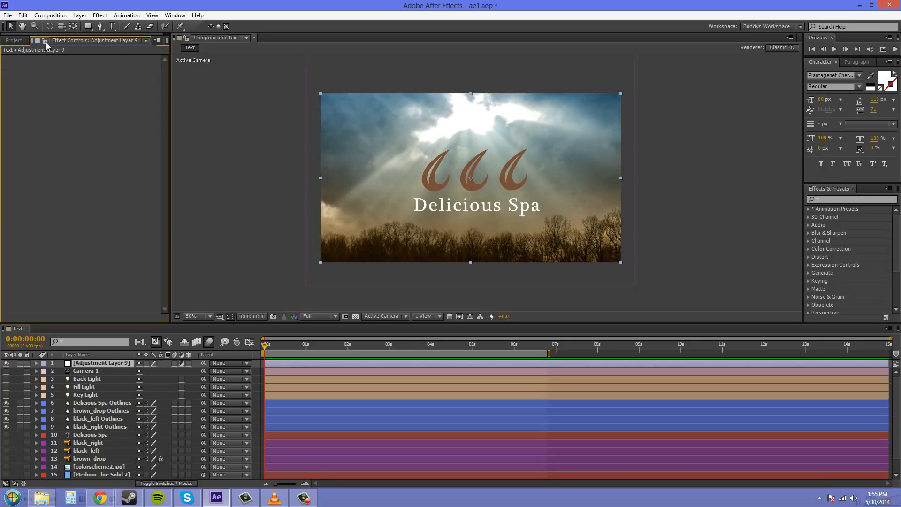
left_click(100, 15)
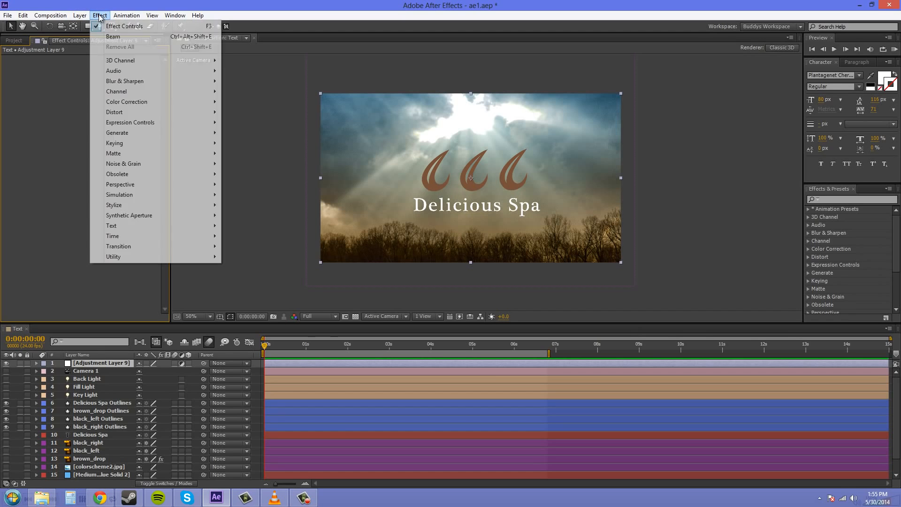
mouse_move(185, 132)
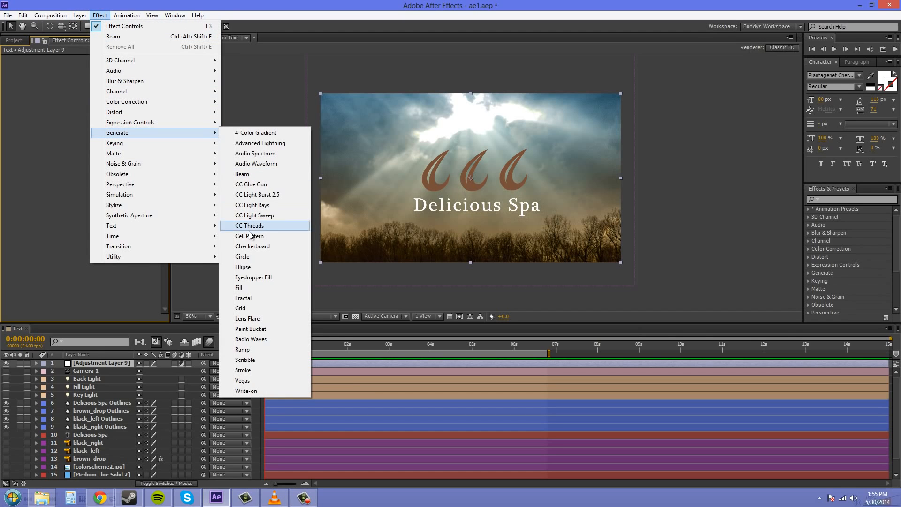
left_click(267, 206)
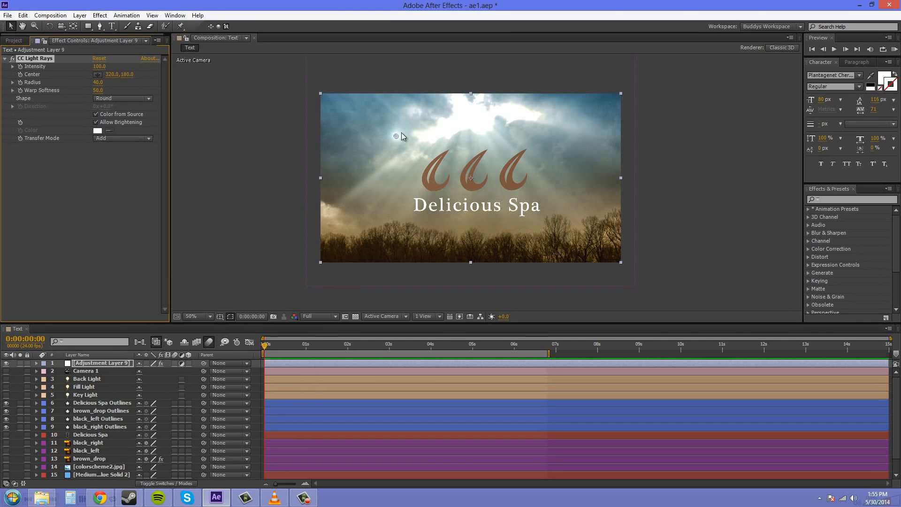
- Move the light rays' center across the sky onto the bright cloud opening, at about 556, 134
left_click_drag(396, 137, 369, 138)
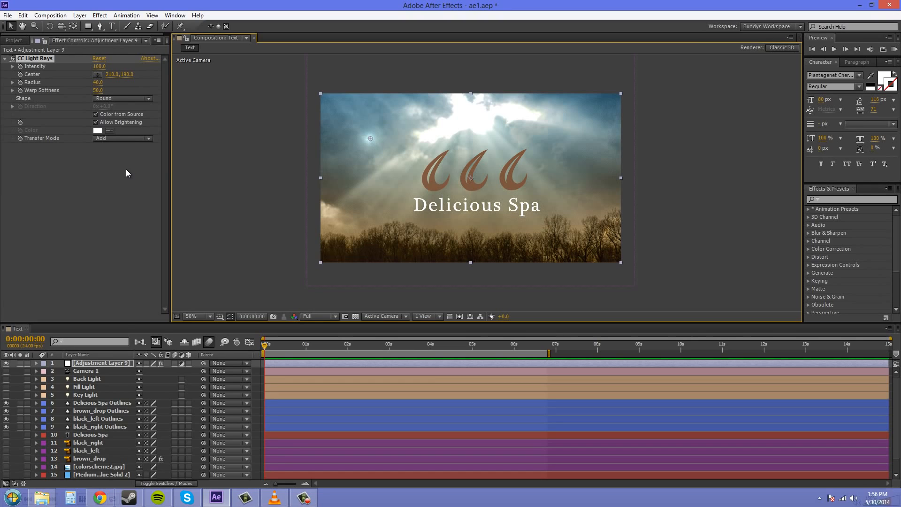
mouse_move(370, 138)
left_mouse_down()
mouse_move(450, 126)
mouse_move(467, 118)
mouse_move(459, 111)
mouse_move(462, 123)
mouse_move(521, 115)
mouse_move(374, 136)
left_mouse_up()
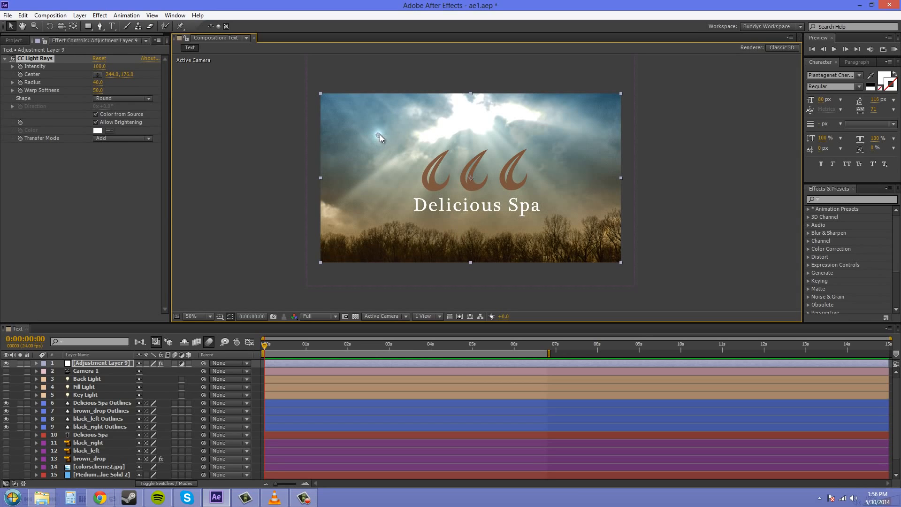
left_click_drag(378, 136, 457, 134)
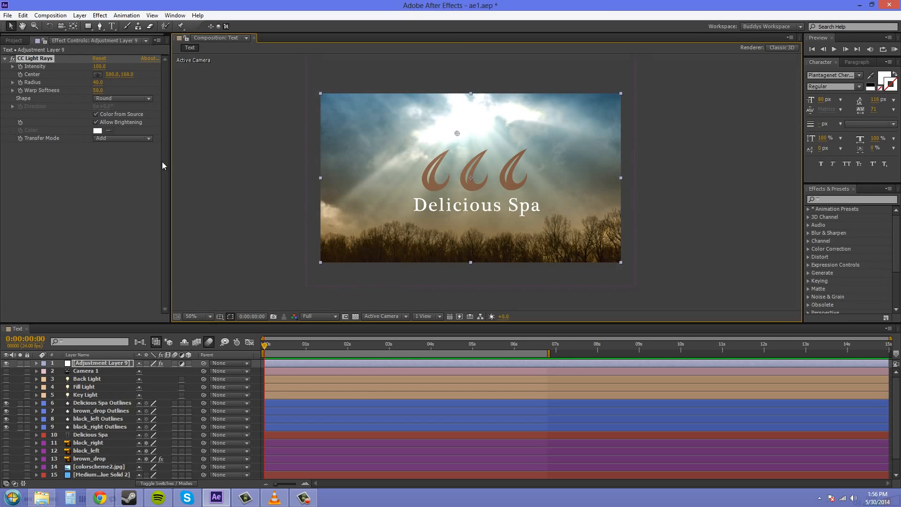
left_click(117, 137)
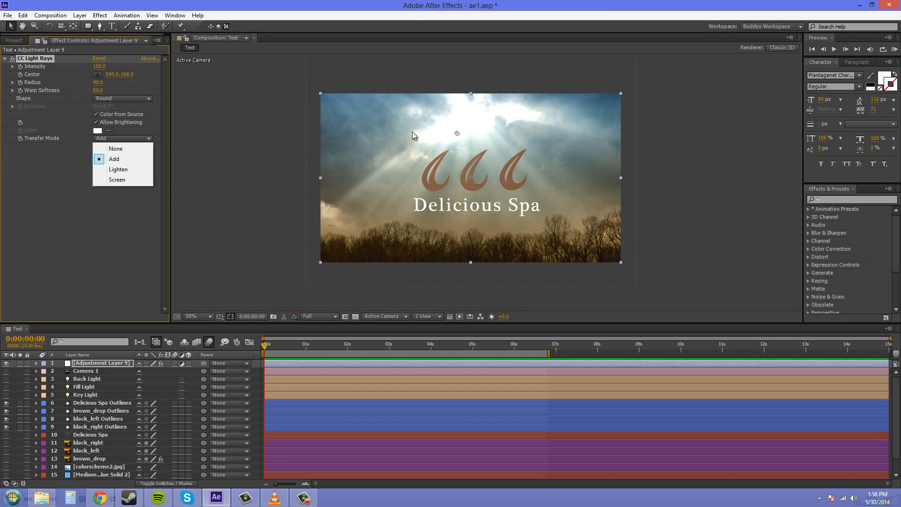
left_click(457, 133)
mouse_move(457, 133)
left_mouse_down()
mouse_move(414, 121)
mouse_move(436, 131)
mouse_move(452, 125)
left_mouse_up()
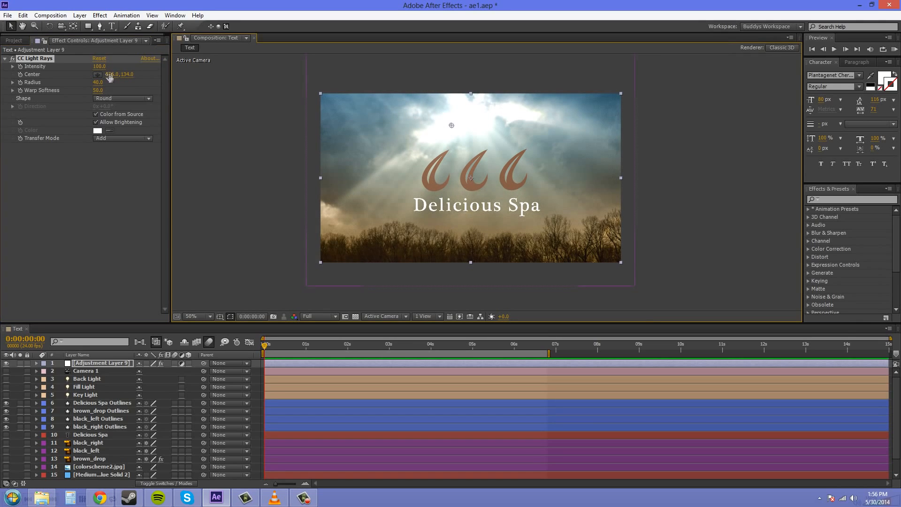
- Reposition the light rays' center by point picking and freehand moves, ending in the dark clouds at about 194, 166
left_click(40, 75)
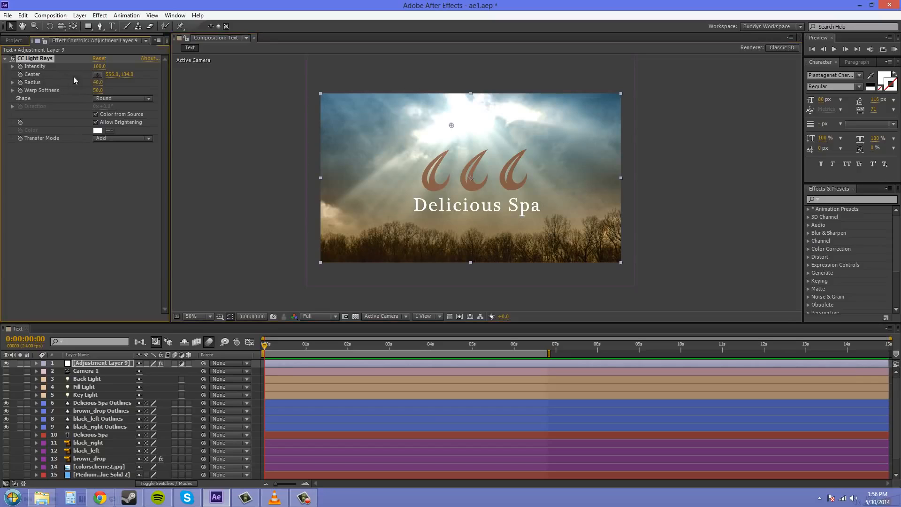
left_click(98, 75)
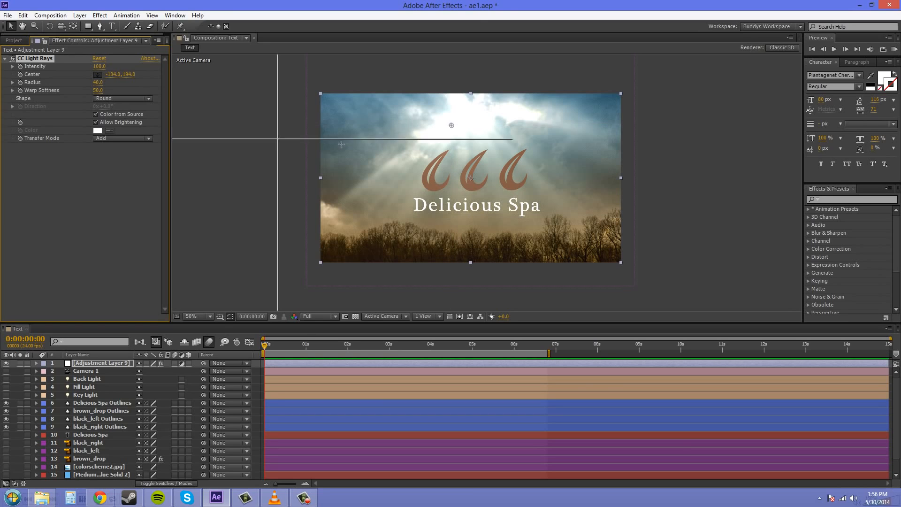
left_click(507, 113)
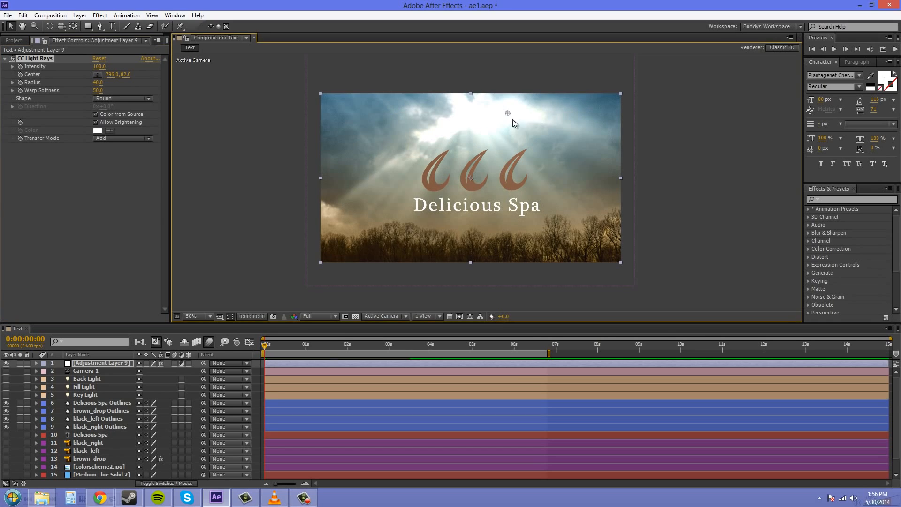
left_click_drag(508, 113, 444, 132)
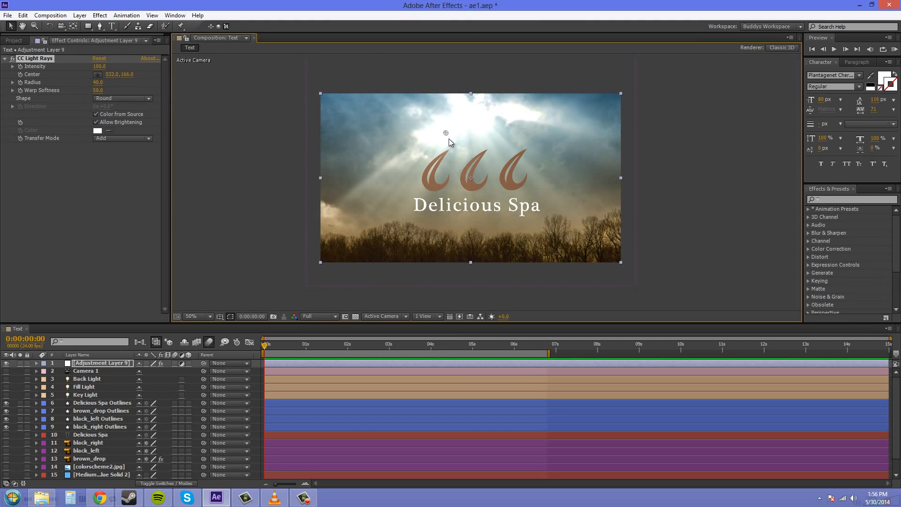
left_click_drag(444, 132, 367, 132)
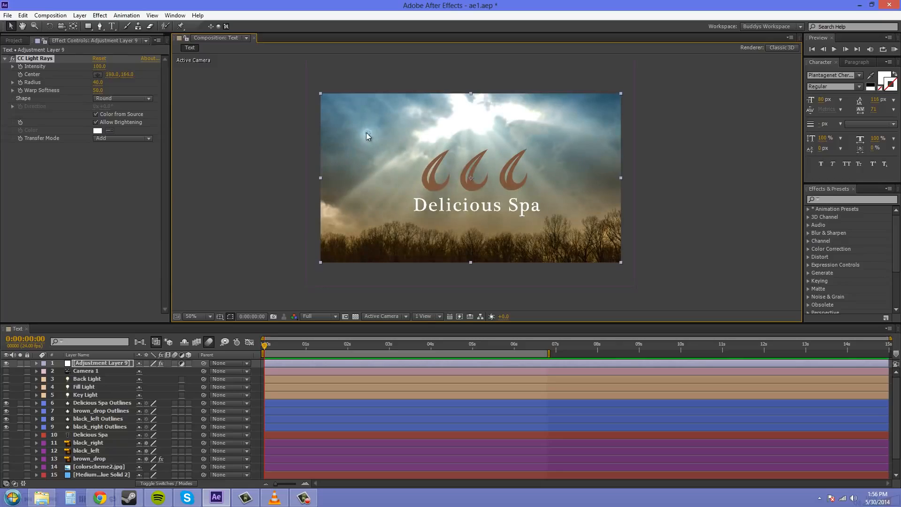
left_click(253, 146)
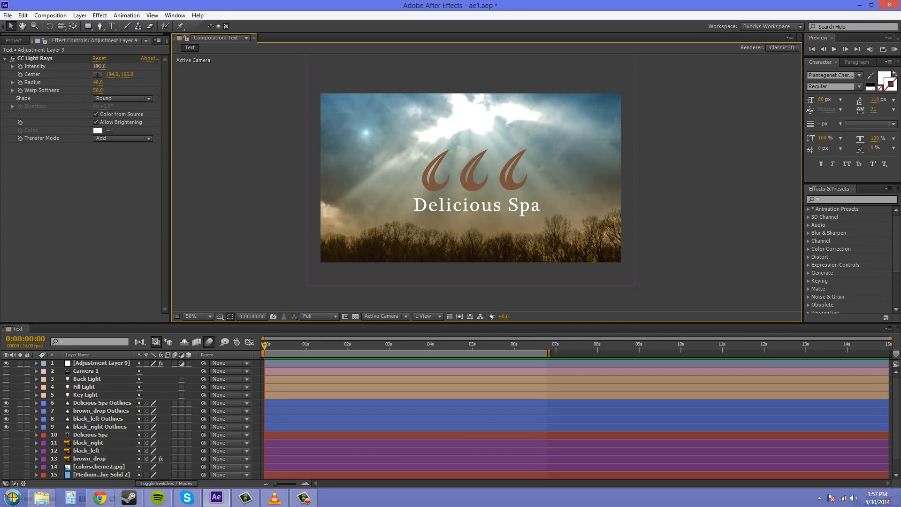
- Try a higher light rays Intensity and set it back to 100
left_click_drag(99, 66, 107, 101)
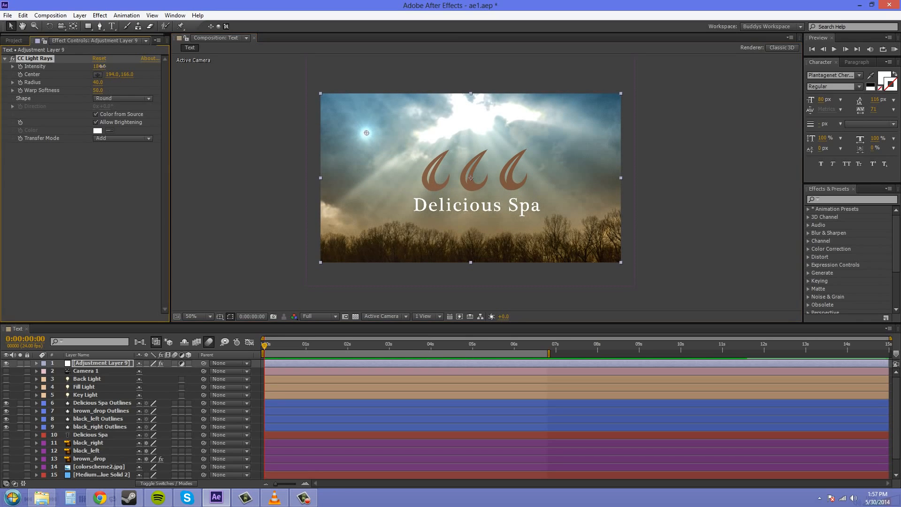
left_click(100, 67)
type("100")
key("Return")
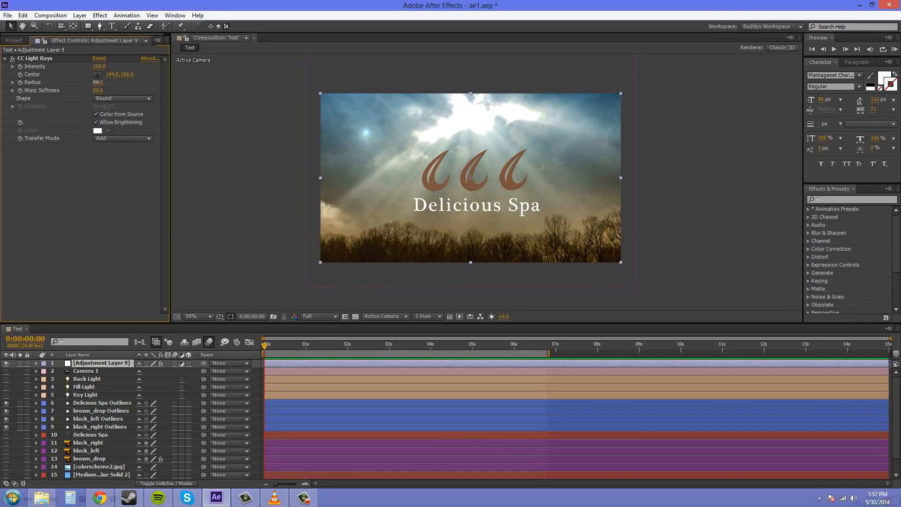
- Try light rays Radius values up to about 205 and set the Radius to 50
left_click_drag(97, 82, 157, 95)
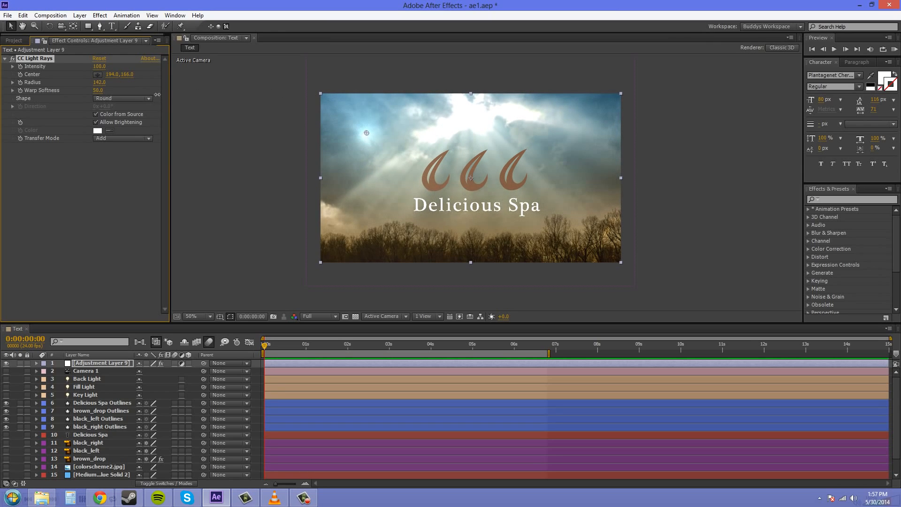
left_click(299, 213)
key("period")
left_click_drag(265, 149, 396, 183)
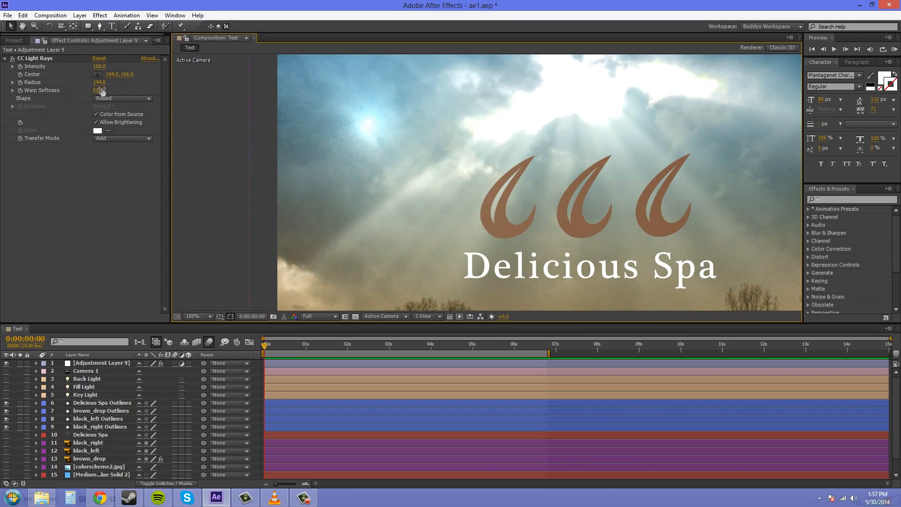
left_click_drag(100, 82, 130, 94)
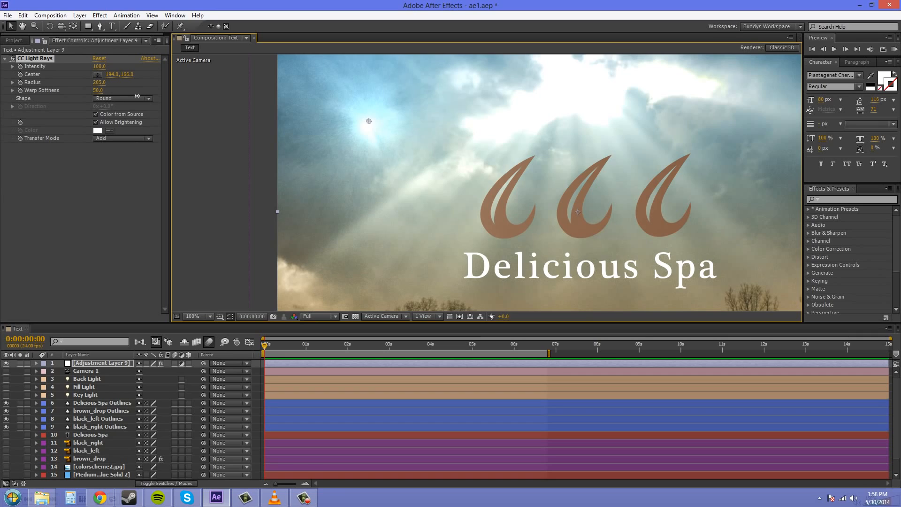
left_click(100, 82)
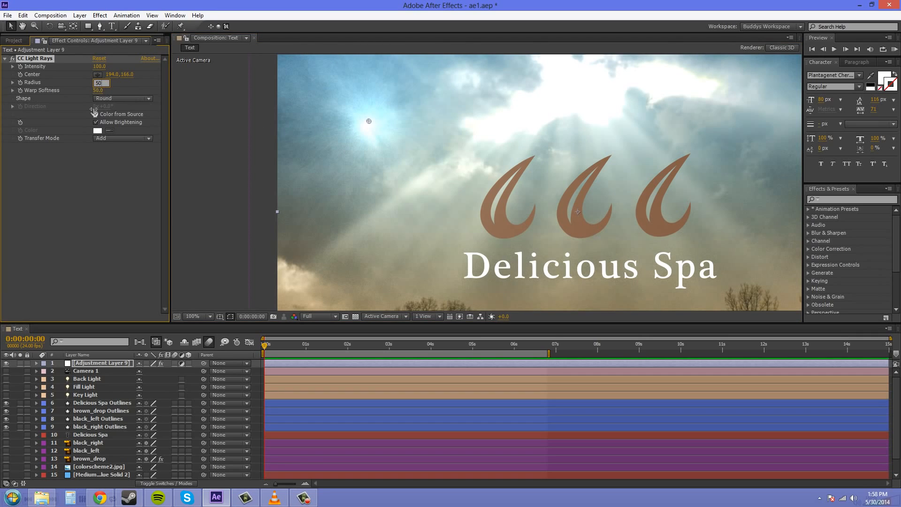
left_click(97, 219)
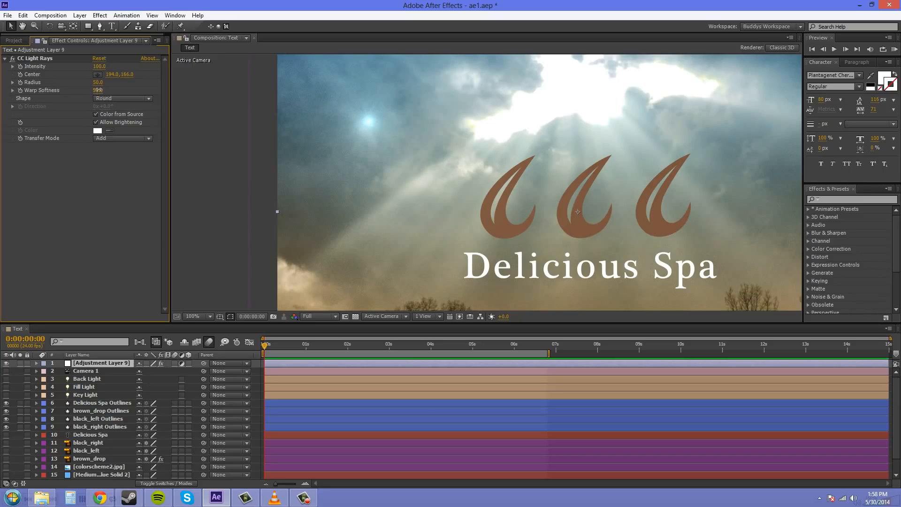
- Test Warp Softness at 0 and about 359, and settle it at about 28
left_click_drag(97, 90, 23, 94)
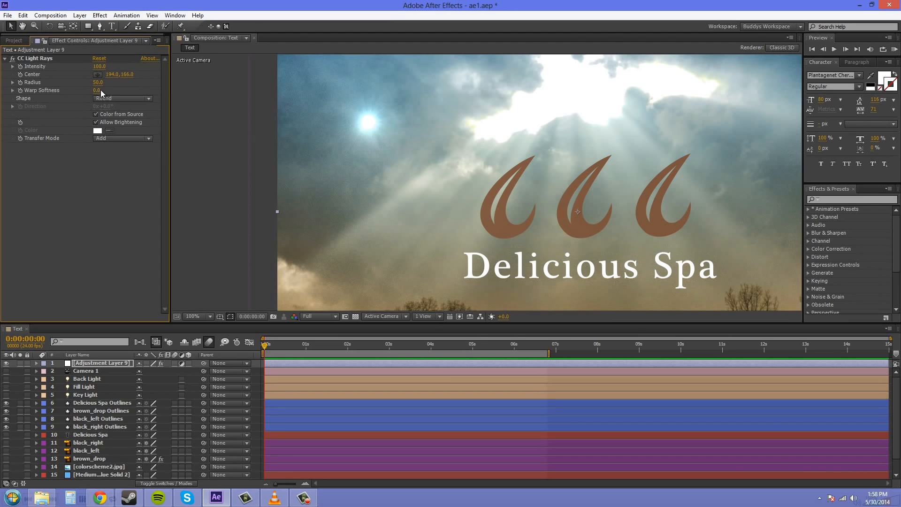
left_click_drag(96, 93, 289, 113)
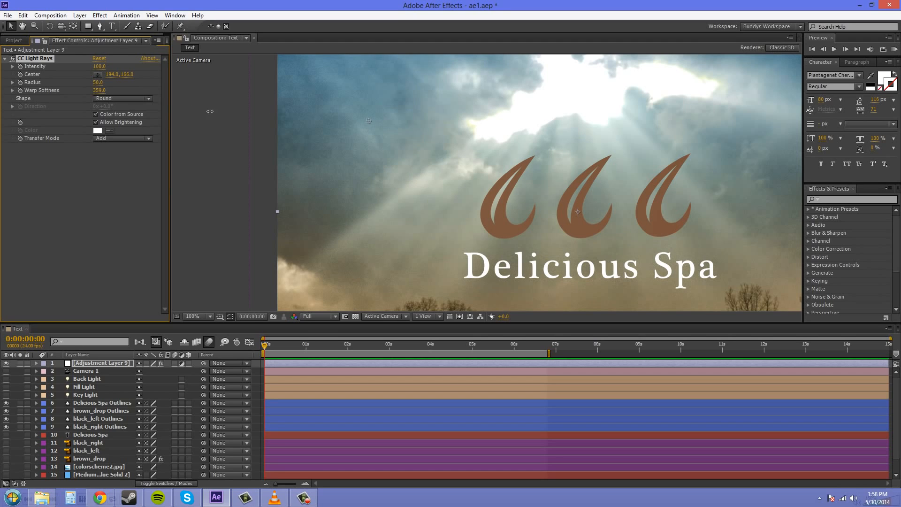
left_click_drag(210, 111, 110, 96)
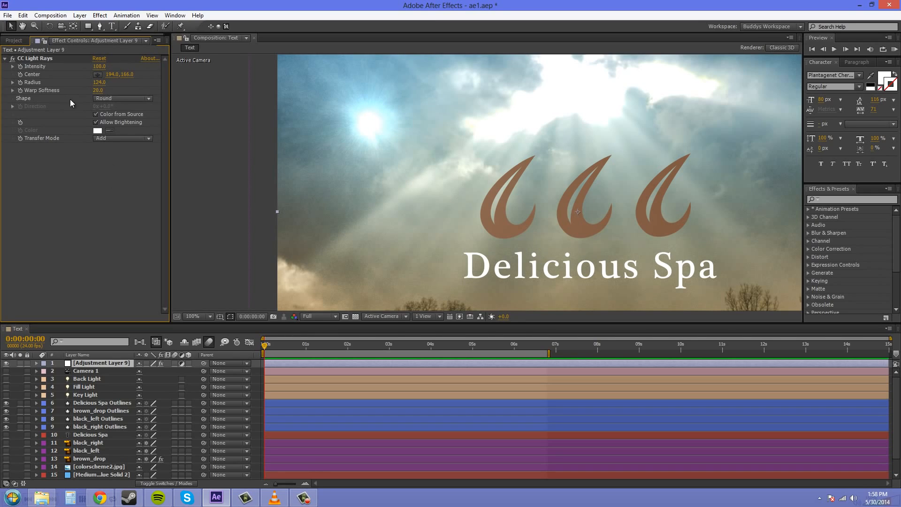
- Compare the Round and Square options for the light rays' Shape, ending on Square
left_click(134, 98)
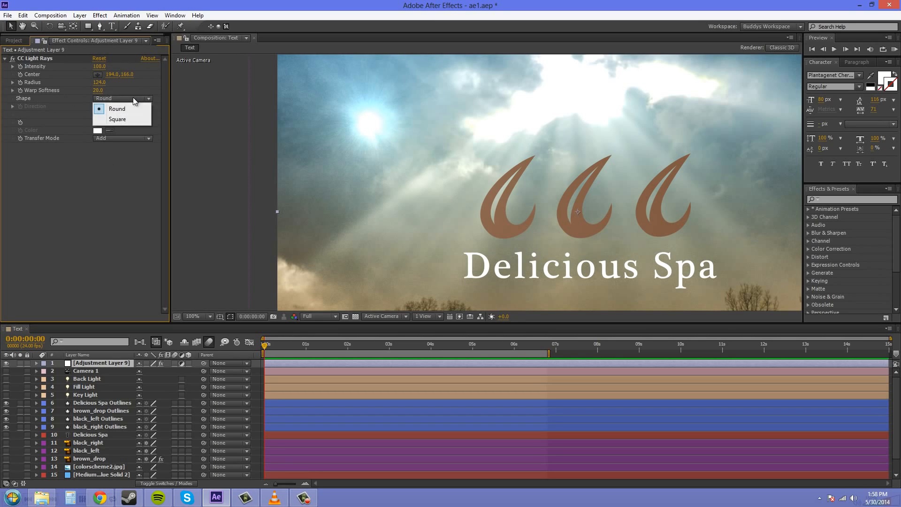
left_click(117, 120)
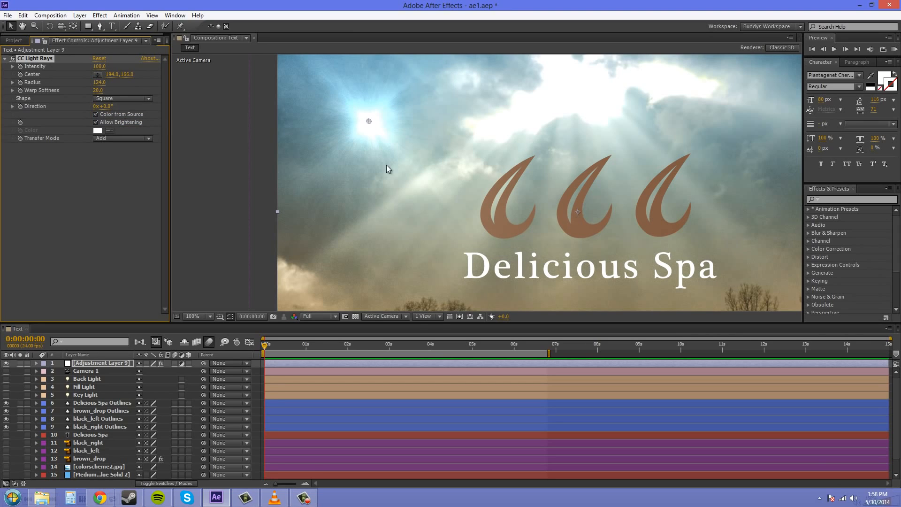
left_click(137, 99)
left_click(134, 108)
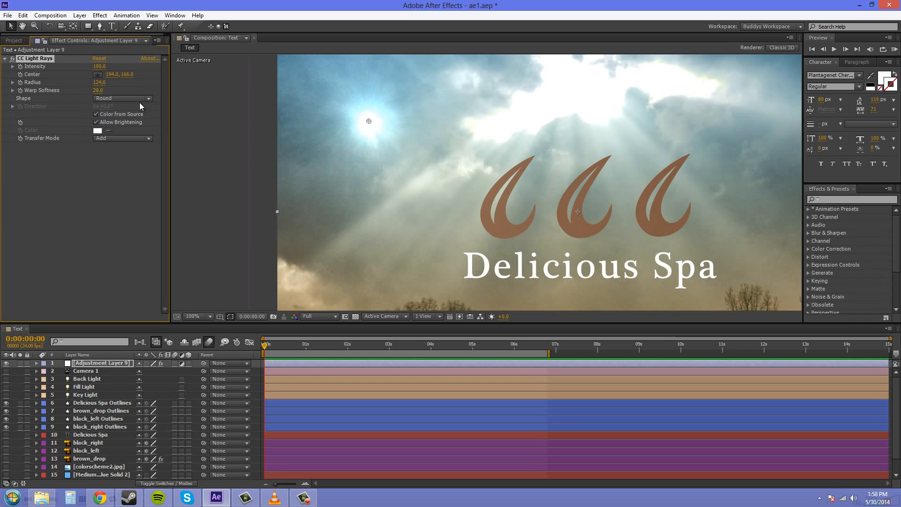
left_click(139, 100)
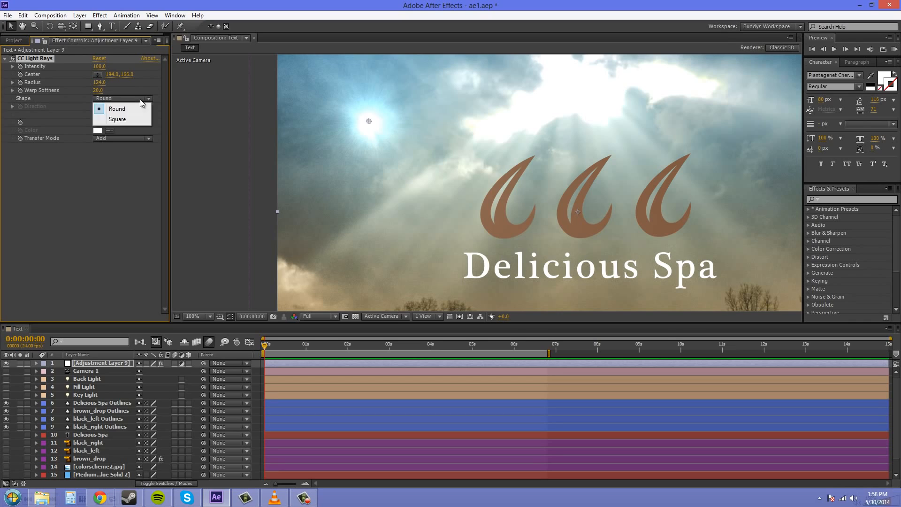
left_click(122, 120)
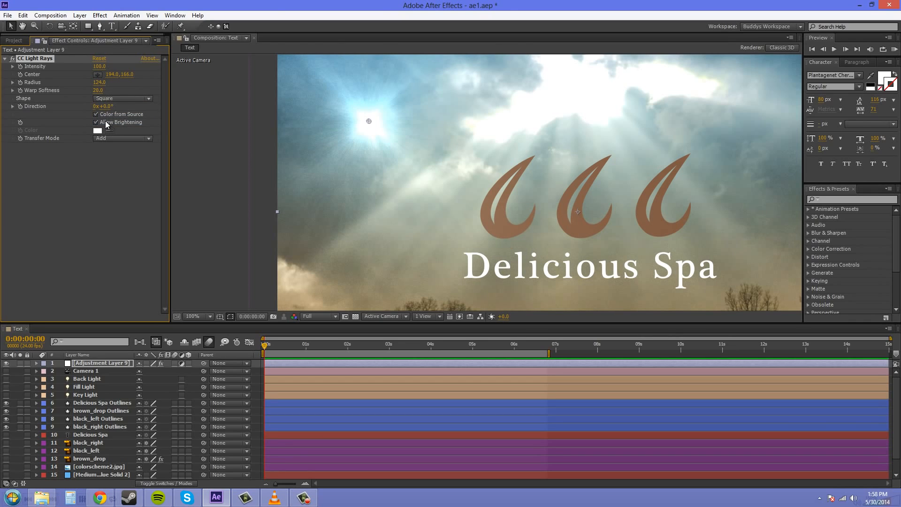
- Raise Warp Softness to 61 and rotate the square rays' Direction to about 251 degrees
mouse_move(108, 106)
left_mouse_down()
mouse_move(321, 143)
mouse_move(132, 135)
left_mouse_up()
left_click_drag(105, 90, 123, 92)
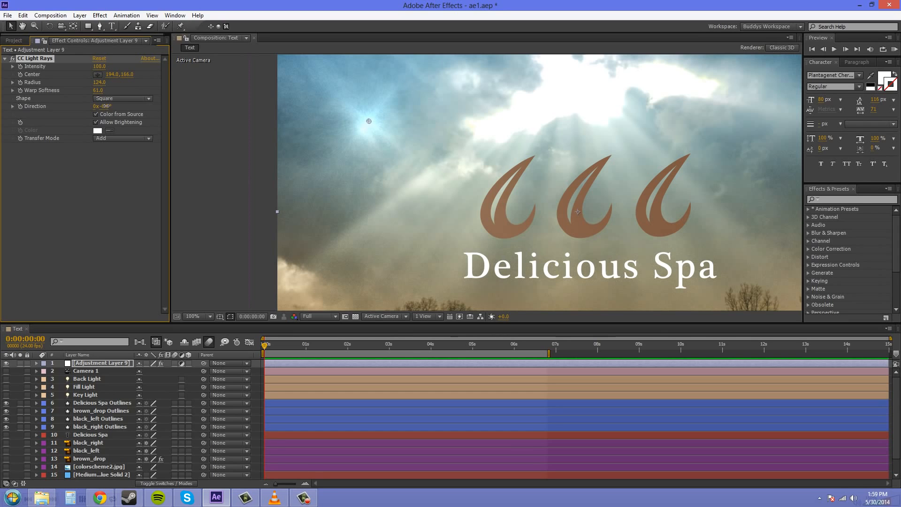
left_click_drag(107, 106, 246, 117)
left_click(93, 159)
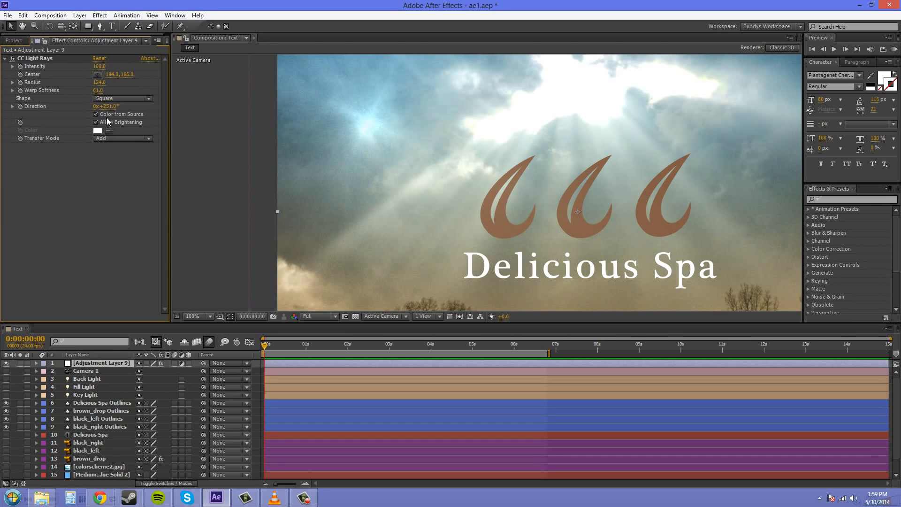
- Return the light rays' Shape to Round and settle Warp Softness at about 18
left_click(122, 97)
left_click(122, 108)
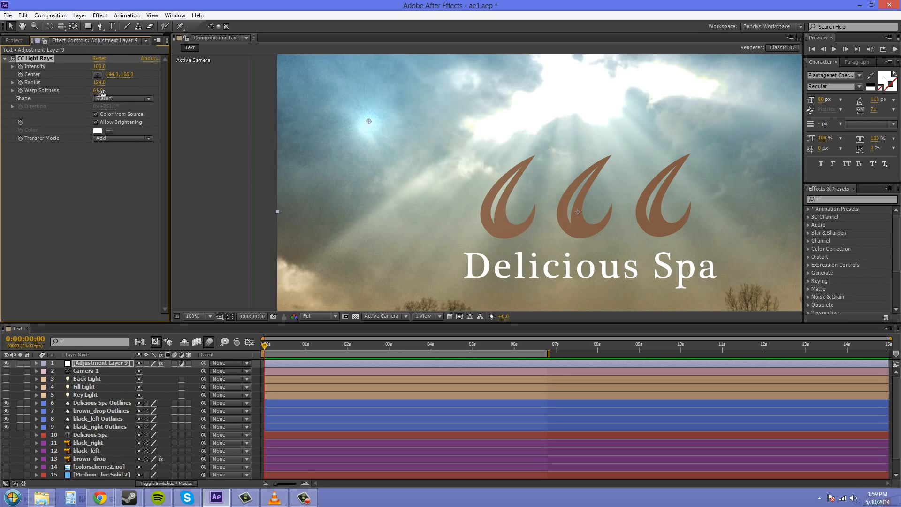
left_click_drag(88, 90, 70, 94)
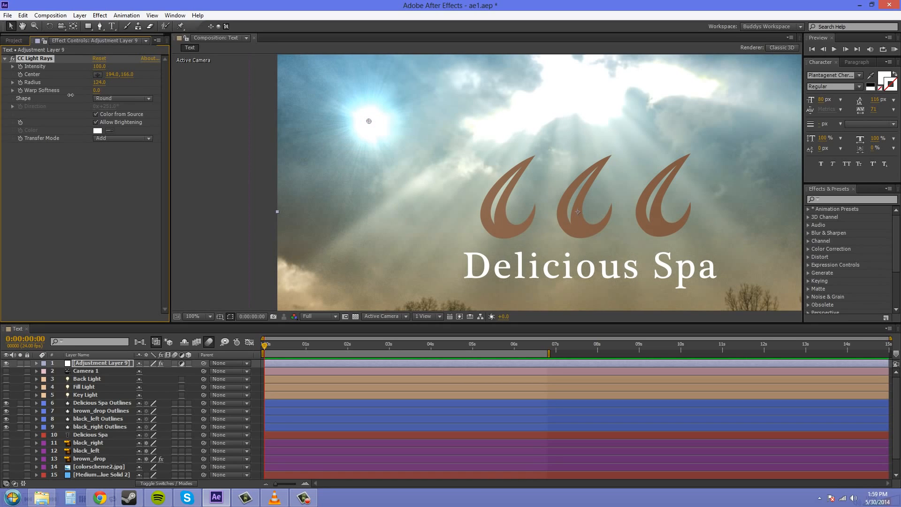
left_click(113, 172)
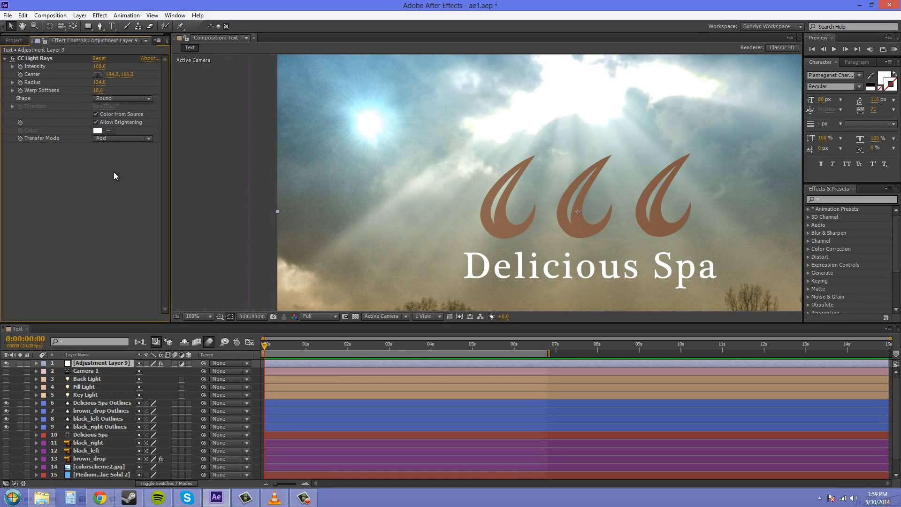
- Try the light rays without Color from Source while moving their center to about 163, 173
left_click(96, 115)
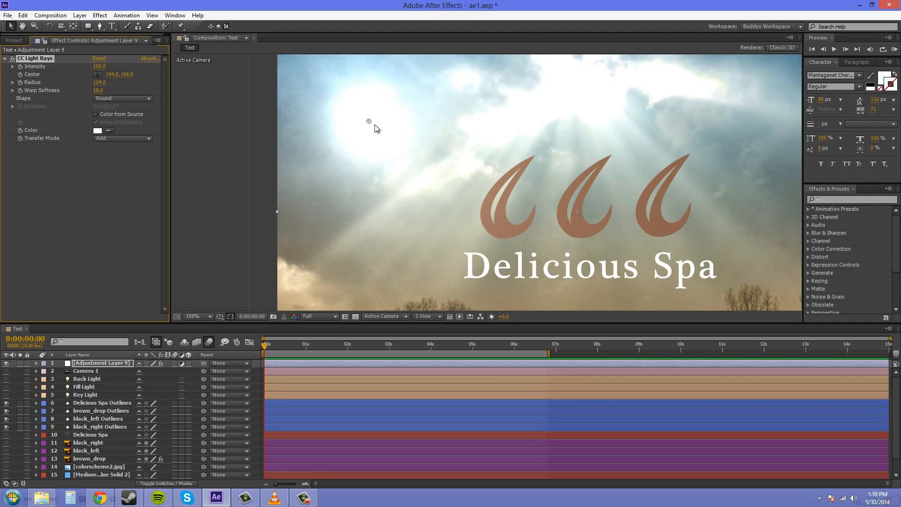
left_click_drag(382, 125, 354, 125)
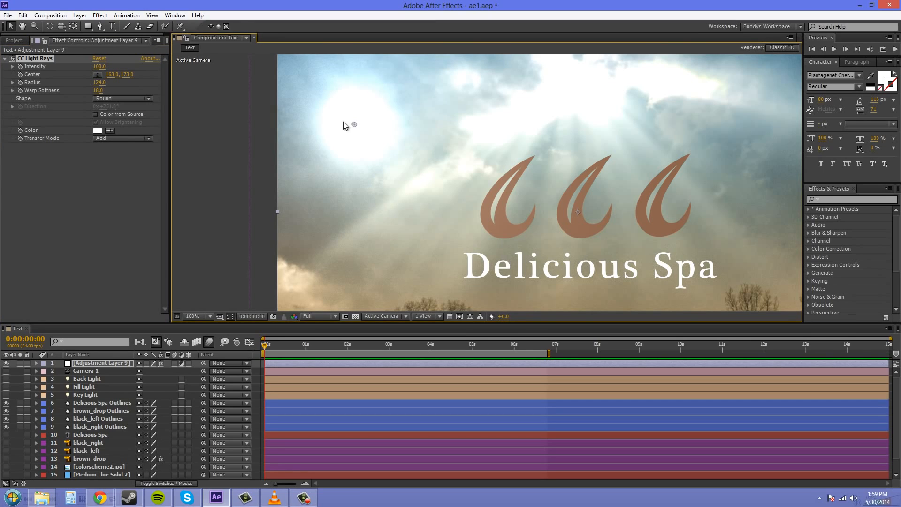
left_click(95, 114)
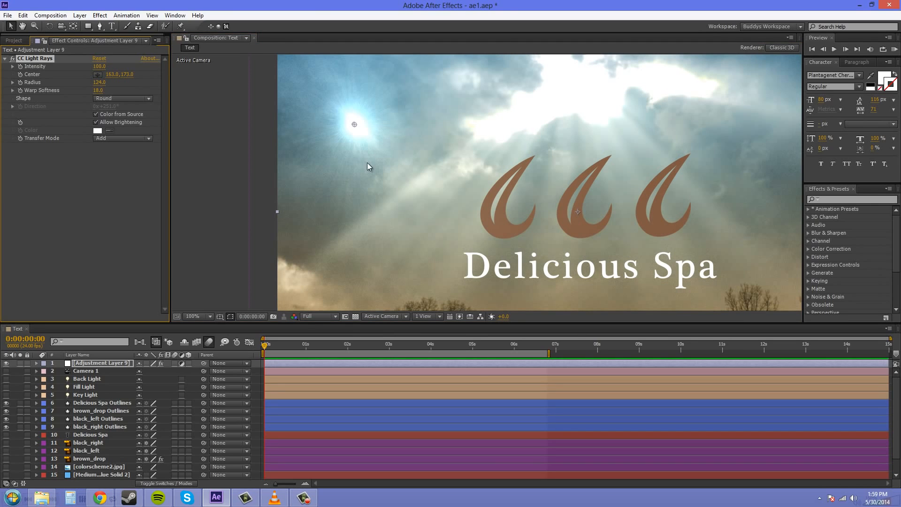
- Move the light rays' center over the first brown drop and on to the dark lower sky at about 253, 439
left_click_drag(354, 124, 519, 231)
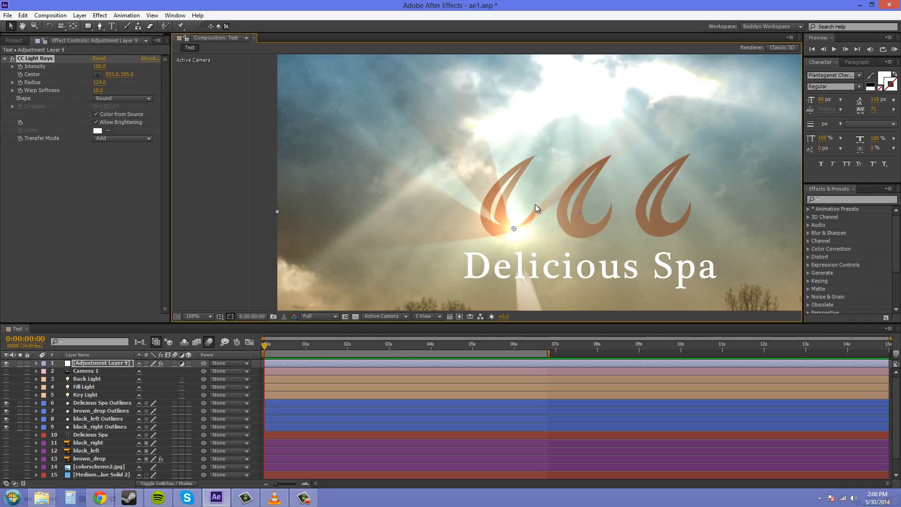
mouse_move(514, 229)
left_mouse_down()
mouse_move(494, 213)
mouse_move(500, 189)
mouse_move(574, 217)
mouse_move(679, 227)
mouse_move(711, 253)
mouse_move(705, 264)
mouse_move(483, 271)
mouse_move(483, 244)
mouse_move(502, 212)
mouse_move(655, 219)
mouse_move(660, 203)
mouse_move(621, 195)
mouse_move(417, 237)
mouse_move(413, 249)
mouse_move(415, 141)
mouse_move(336, 181)
mouse_move(310, 217)
mouse_move(342, 227)
mouse_move(572, 232)
mouse_move(561, 233)
mouse_move(733, 217)
mouse_move(394, 229)
mouse_move(400, 140)
mouse_move(388, 240)
mouse_move(398, 227)
left_mouse_up()
key("space")
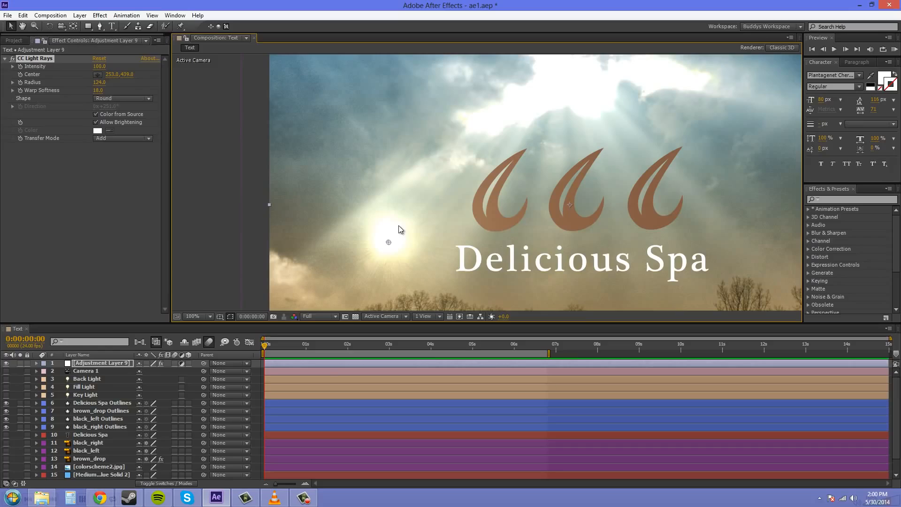
- Compare the light rays with Allow Brightening on and off, ending with it off
left_click(96, 122)
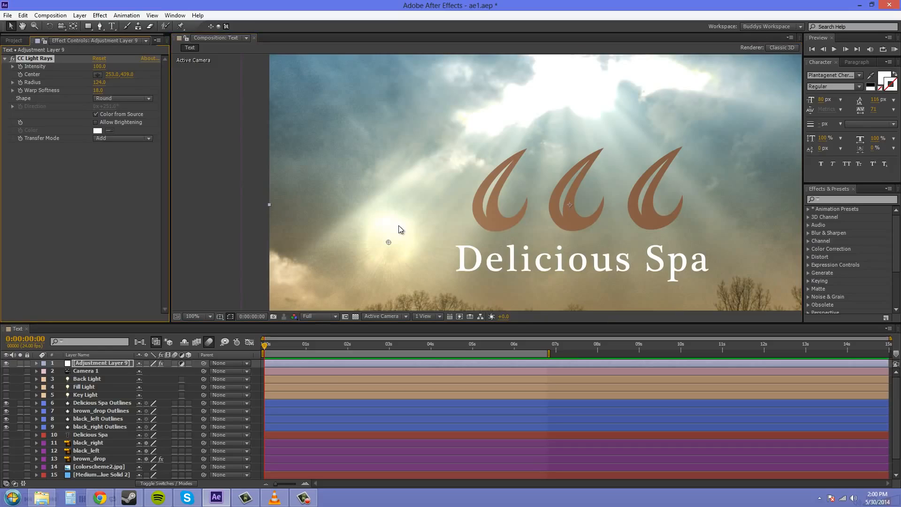
key("ctrl+shift+z")
key("ctrl+z")
key("ctrl+shift+z")
key("ctrl+z")
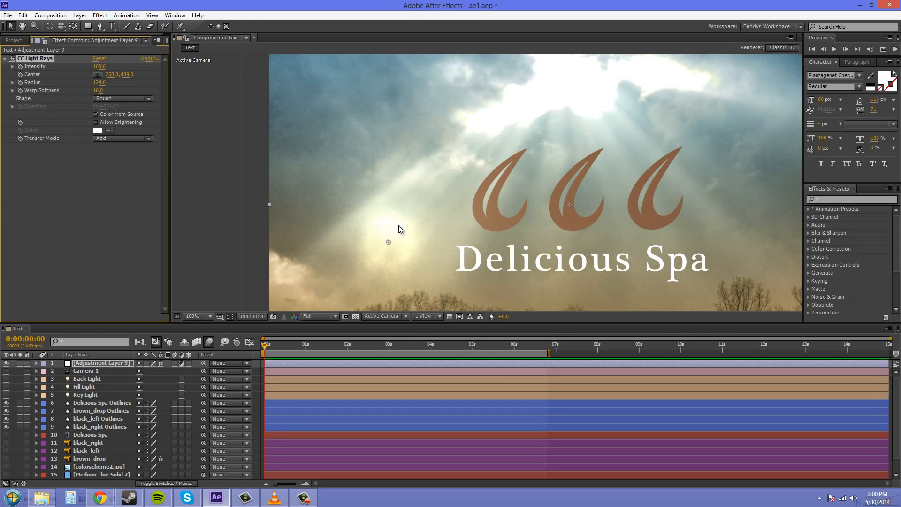
- Move the dimmed rays' center across the logo to about 237, 417, and turn Allow Brightening back on
key("ctrl+z")
key("ctrl+z")
key("ctrl+z")
key("ctrl+z")
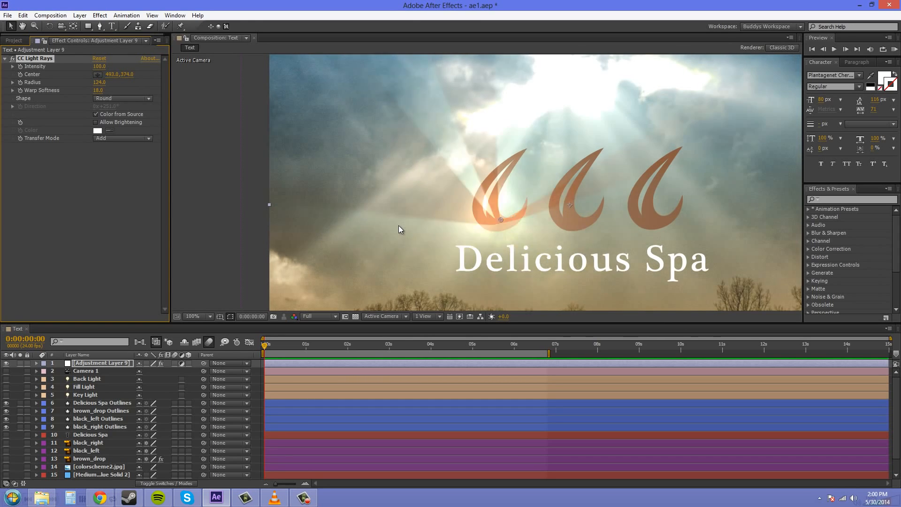
key("ctrl+z")
mouse_move(593, 102)
left_mouse_down()
mouse_move(696, 115)
mouse_move(734, 277)
mouse_move(750, 251)
mouse_move(752, 204)
left_mouse_up()
left_click_drag(398, 225, 288, 136)
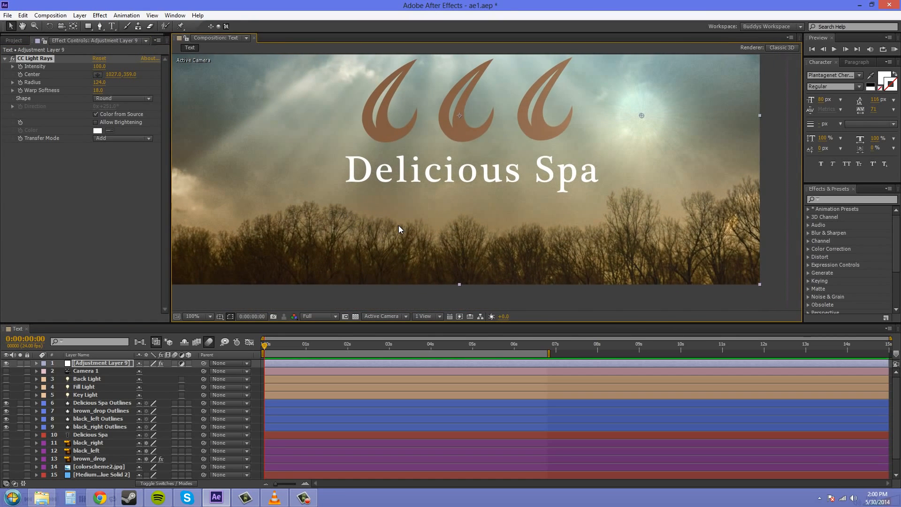
mouse_move(642, 116)
left_mouse_down()
mouse_move(657, 155)
mouse_move(699, 197)
mouse_move(676, 221)
mouse_move(580, 239)
mouse_move(587, 253)
mouse_move(221, 225)
mouse_move(270, 142)
left_mouse_up()
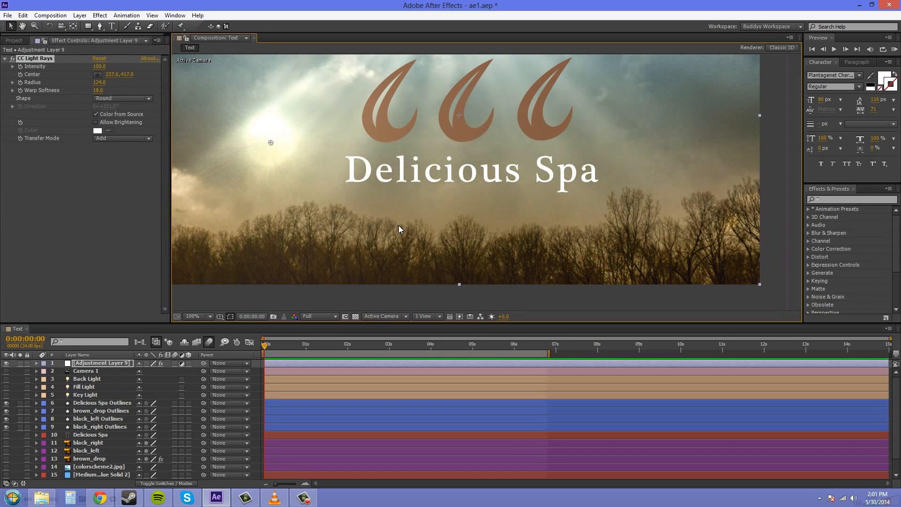
left_click(96, 122)
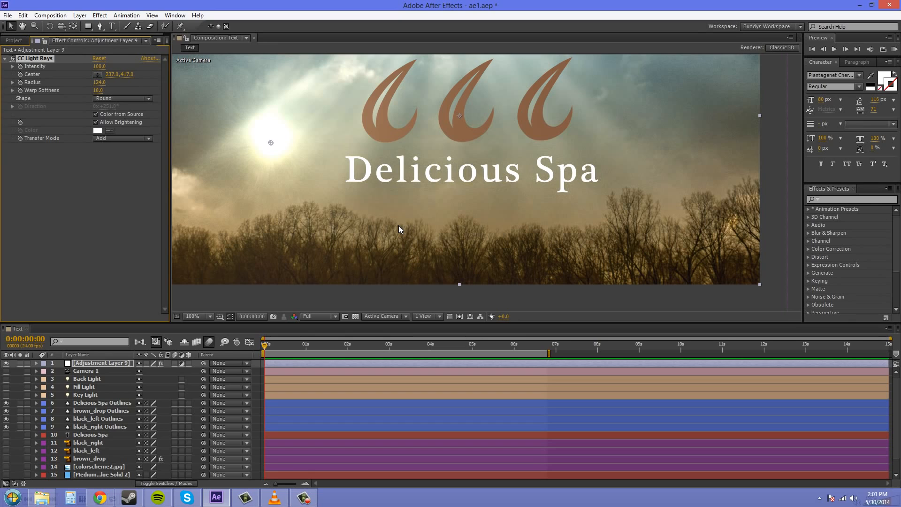
- Turn off Color from Source and set the light rays' Color to blue
key("ctrl+z")
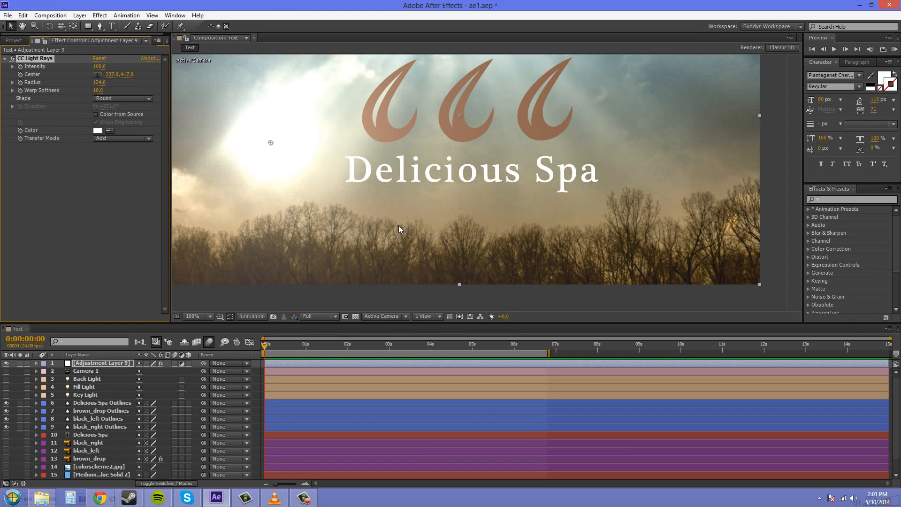
left_click(98, 131)
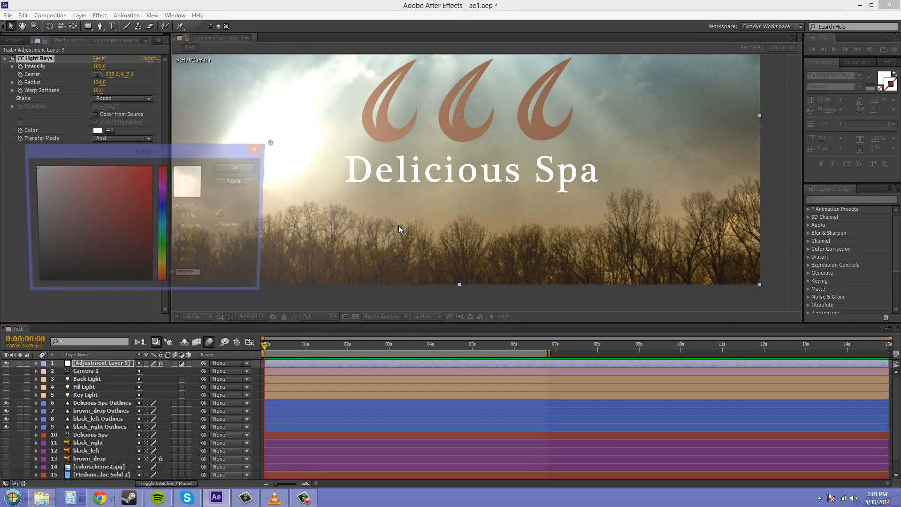
mouse_move(111, 182)
left_mouse_down()
mouse_move(107, 174)
mouse_move(114, 221)
mouse_move(126, 197)
mouse_move(72, 195)
mouse_move(100, 248)
mouse_move(122, 257)
mouse_move(136, 203)
mouse_move(108, 186)
left_mouse_up()
left_click(163, 203)
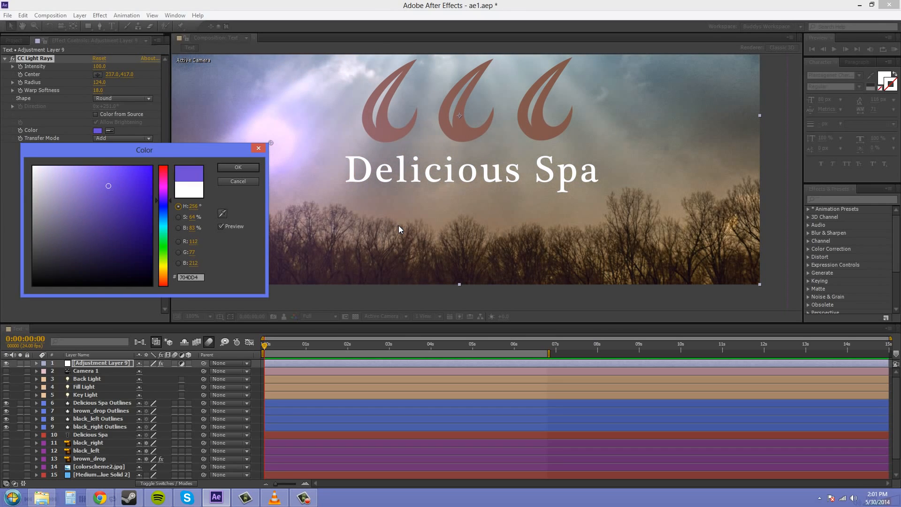
key("Return")
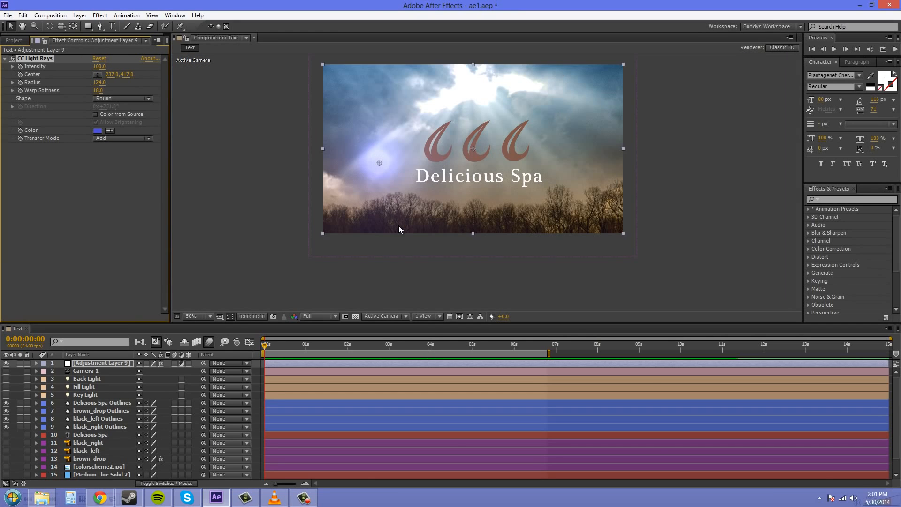
- Move the blue light rays' center onto the first brown drop, ending at about 455, 312
left_click_drag(423, 169, 399, 229)
scroll(399, 229, "up", 1)
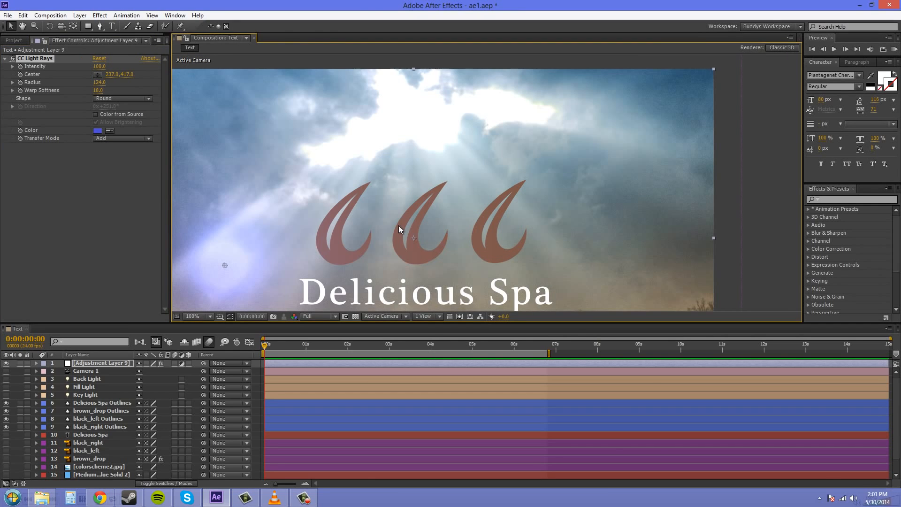
left_click_drag(224, 265, 404, 212)
scroll(474, 131, "down", 1)
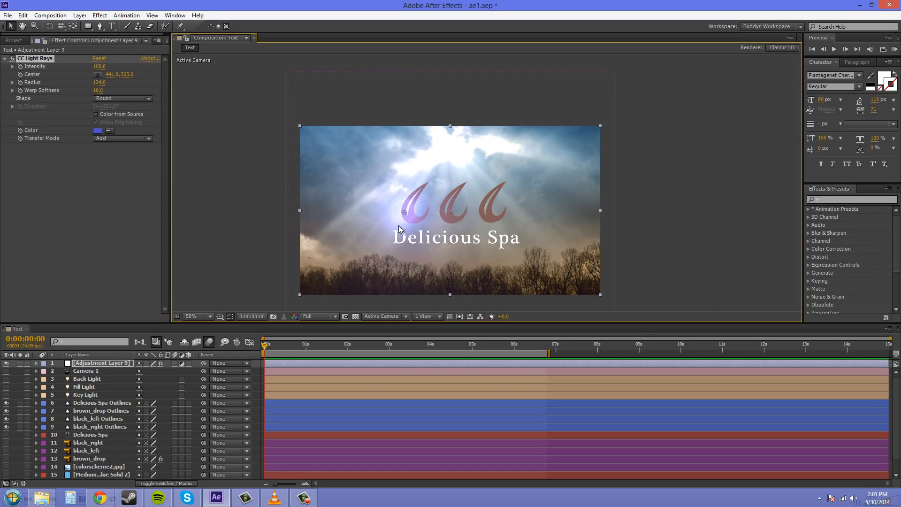
scroll(399, 229, "up", 1)
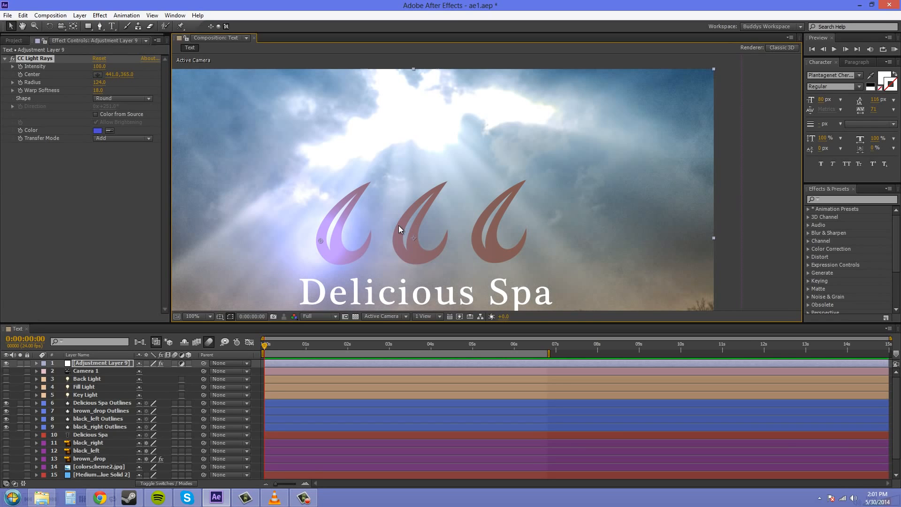
mouse_move(320, 241)
left_mouse_down()
mouse_move(498, 241)
mouse_move(483, 226)
mouse_move(327, 216)
left_mouse_up()
- Compare the custom blue rays with source-colored rays, leaving Color from Source on
left_click(95, 114)
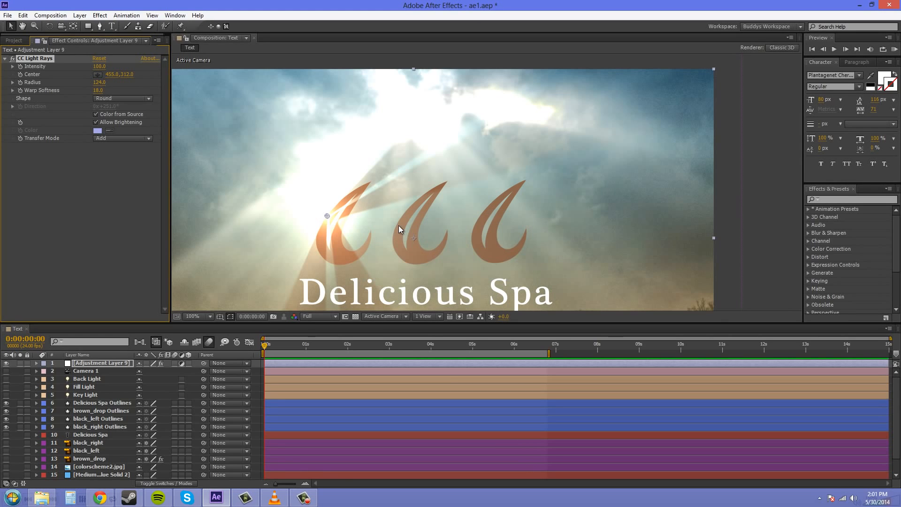
key("ctrl+z")
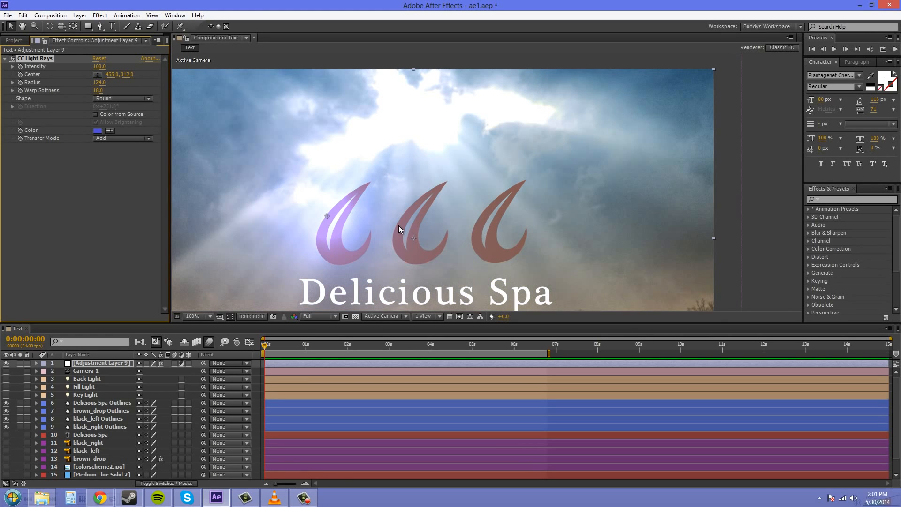
key("ctrl+shift+z")
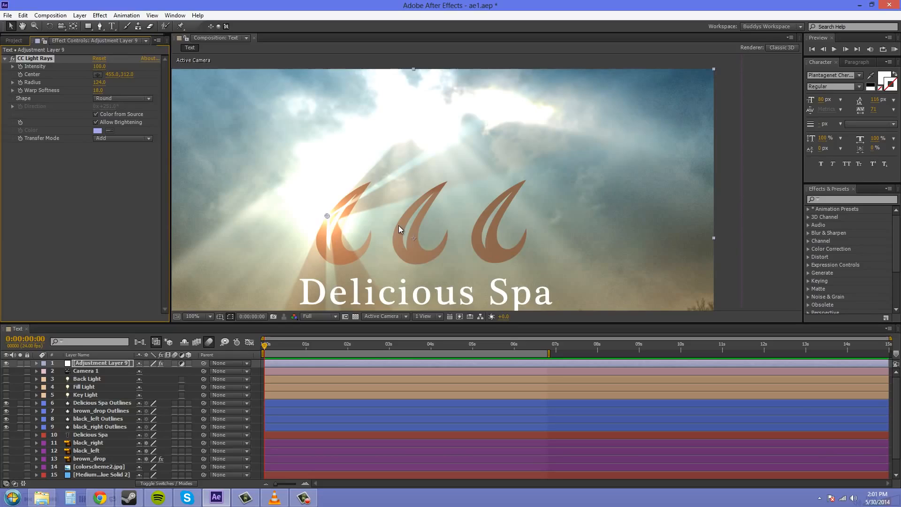
- Set the light rays' Transfer Mode to None and move their center to about 405, 180
left_click(123, 139)
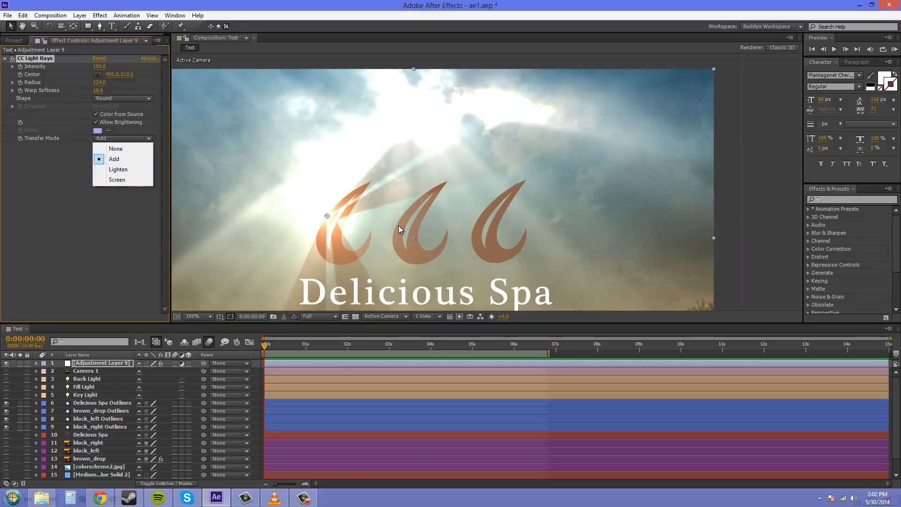
left_click(116, 148)
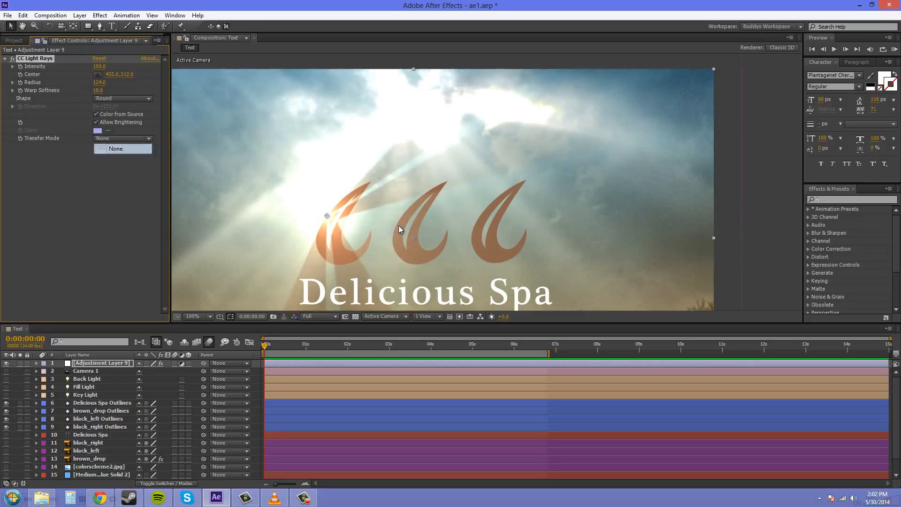
mouse_move(399, 226)
left_mouse_down()
mouse_move(403, 191)
mouse_move(461, 168)
mouse_move(450, 177)
mouse_move(538, 195)
mouse_move(539, 218)
mouse_move(498, 241)
mouse_move(412, 238)
mouse_move(389, 221)
mouse_move(398, 179)
mouse_move(471, 183)
mouse_move(507, 150)
mouse_move(426, 140)
left_mouse_up()
scroll(399, 226, "down", 1)
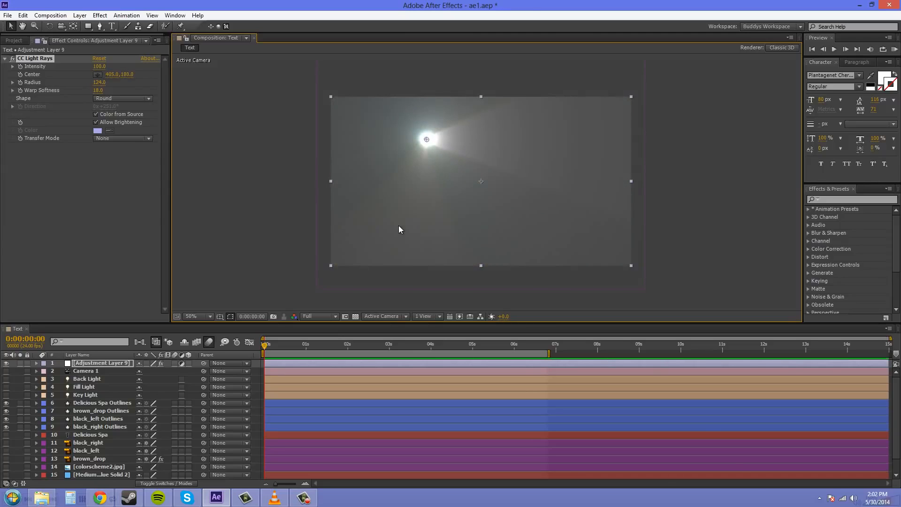
- Set the light rays' Transfer Mode to Lighten and move their center across the sky to about 936, 180
left_click(123, 138)
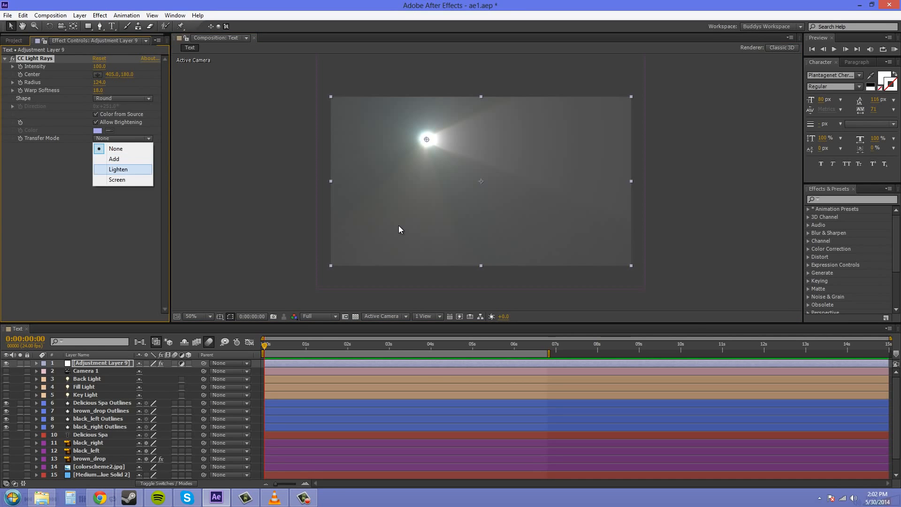
key("Return")
key("period")
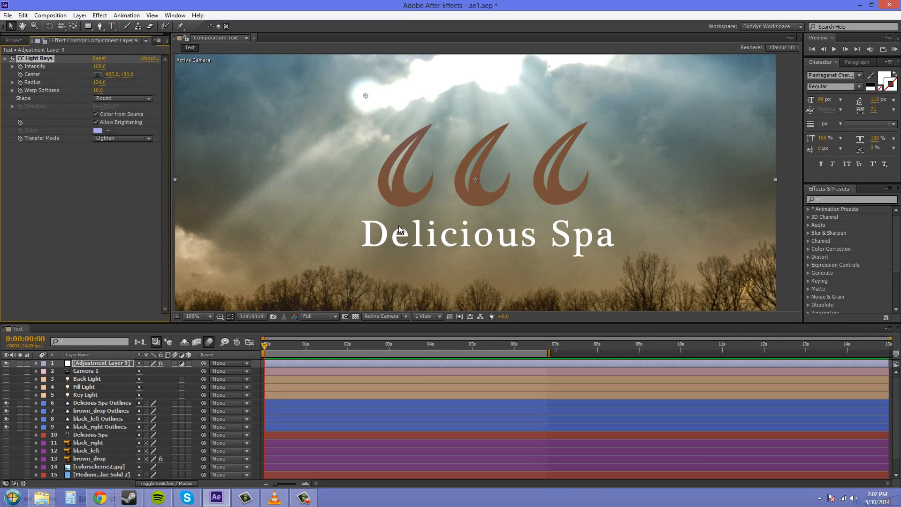
left_click_drag(412, 150, 398, 226)
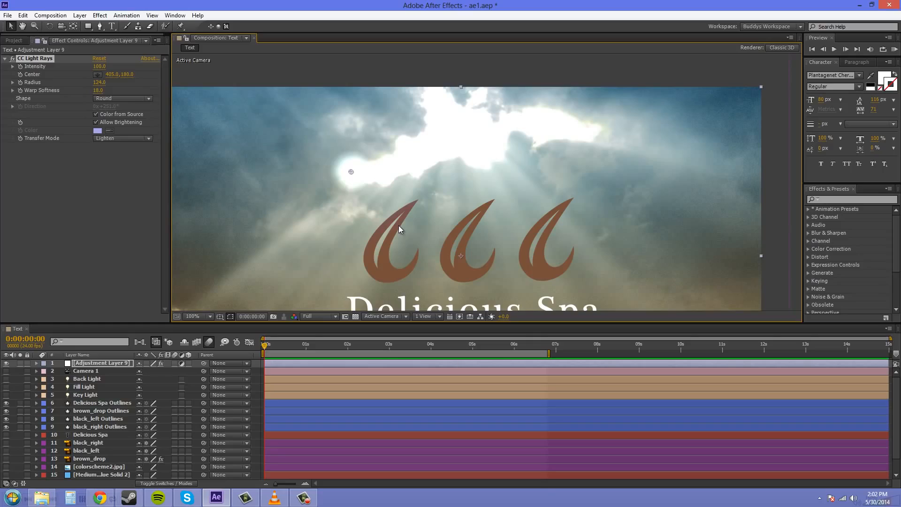
left_click_drag(351, 172, 600, 172)
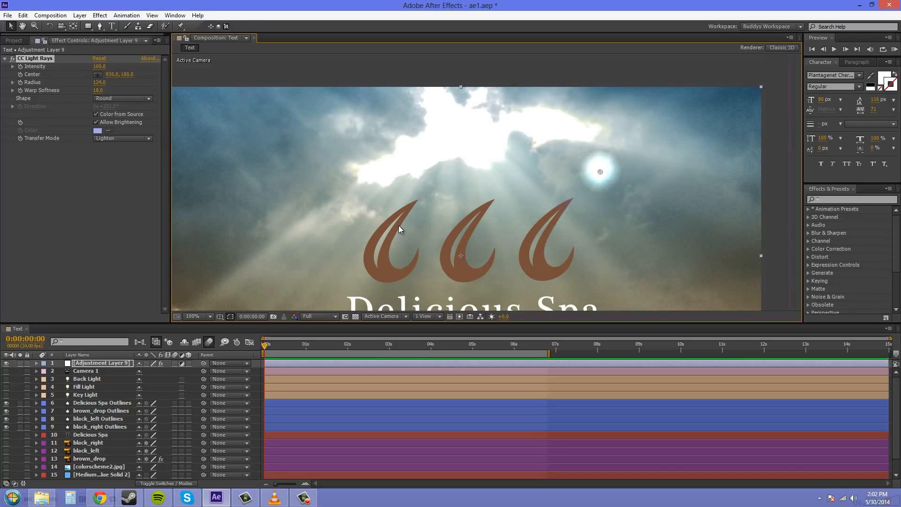
- Set the light rays' Transfer Mode to Screen and move their center to about 340, 186
key("comma")
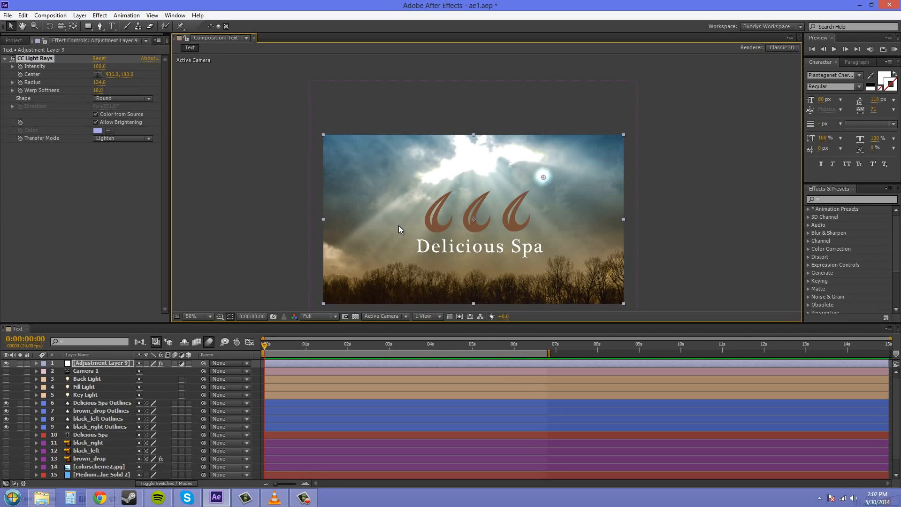
left_click(122, 138)
left_click(117, 181)
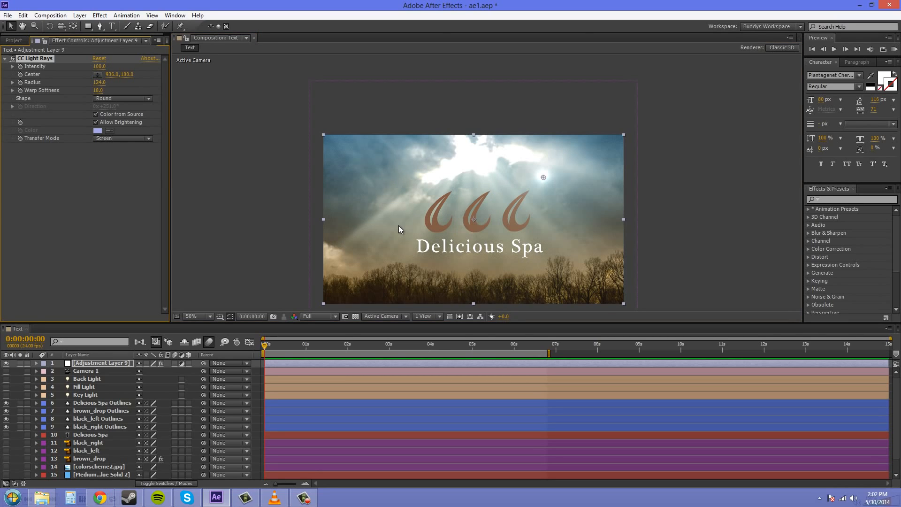
mouse_move(543, 177)
left_mouse_down()
mouse_move(452, 175)
mouse_move(429, 161)
mouse_move(377, 165)
mouse_move(370, 175)
mouse_move(403, 179)
mouse_move(417, 130)
left_mouse_up()
key("space")
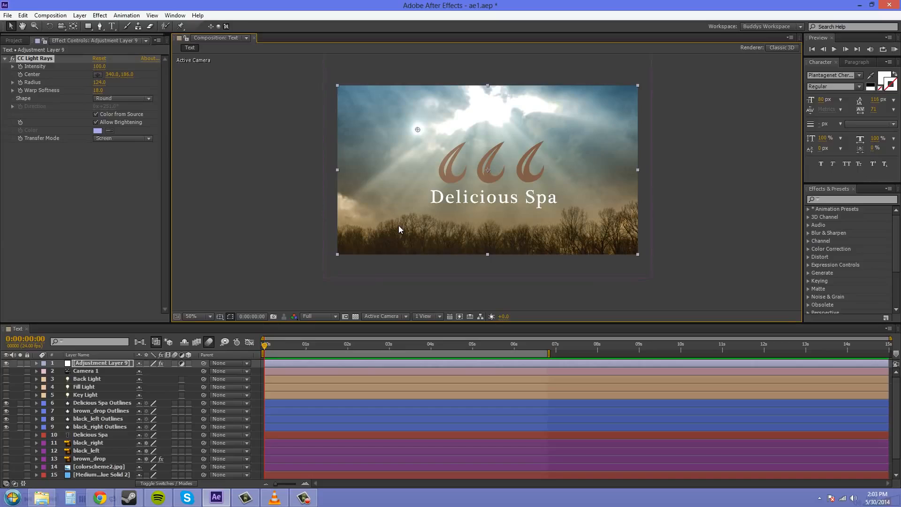
- Compare the Add and Screen transfer modes on the light rays, leaving the mode on Screen
left_click(122, 138)
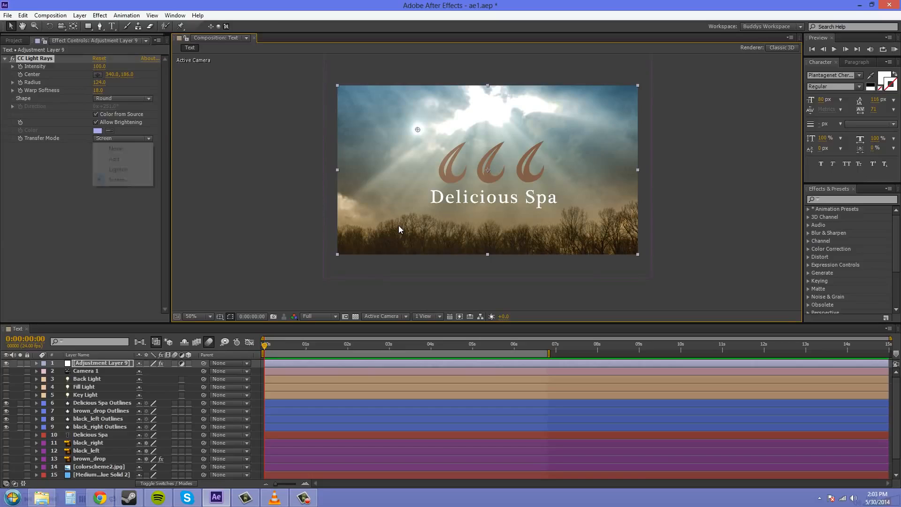
left_click(114, 159)
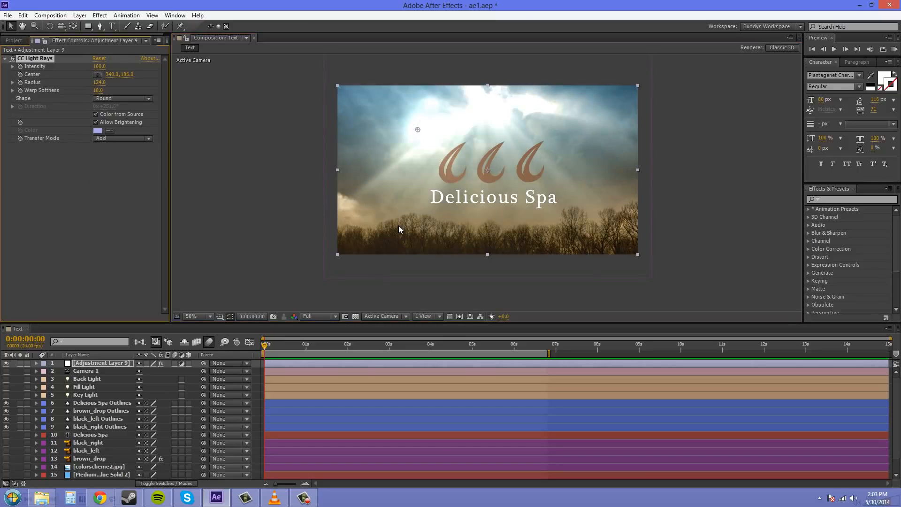
left_click(122, 138)
left_click(118, 180)
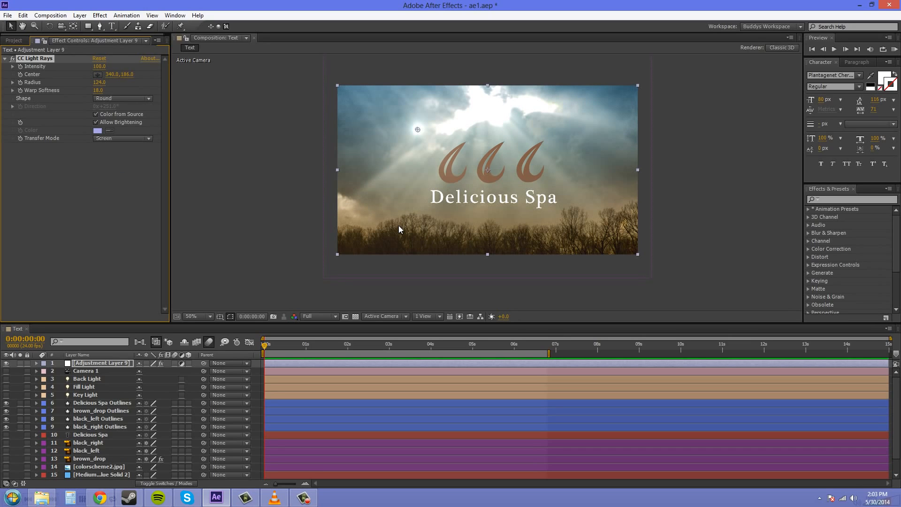
left_click(122, 138)
left_click(117, 179)
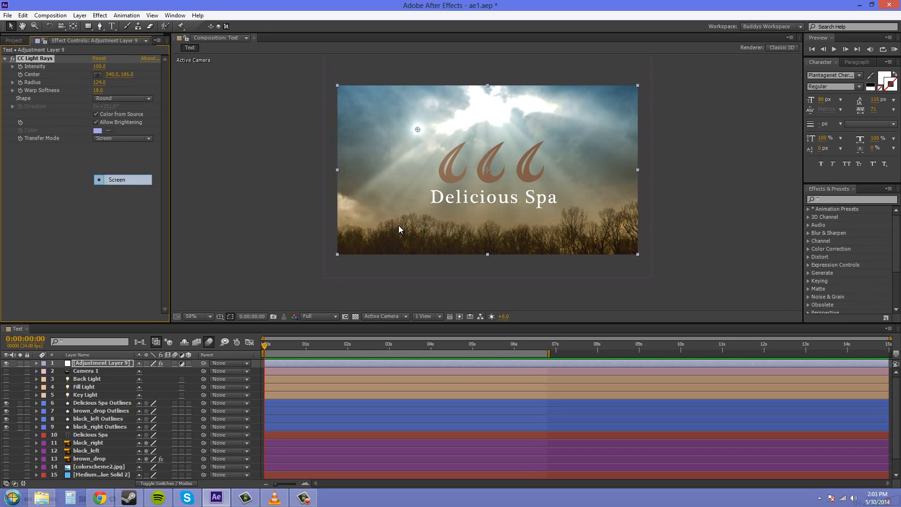
left_click(122, 138)
left_click(113, 158)
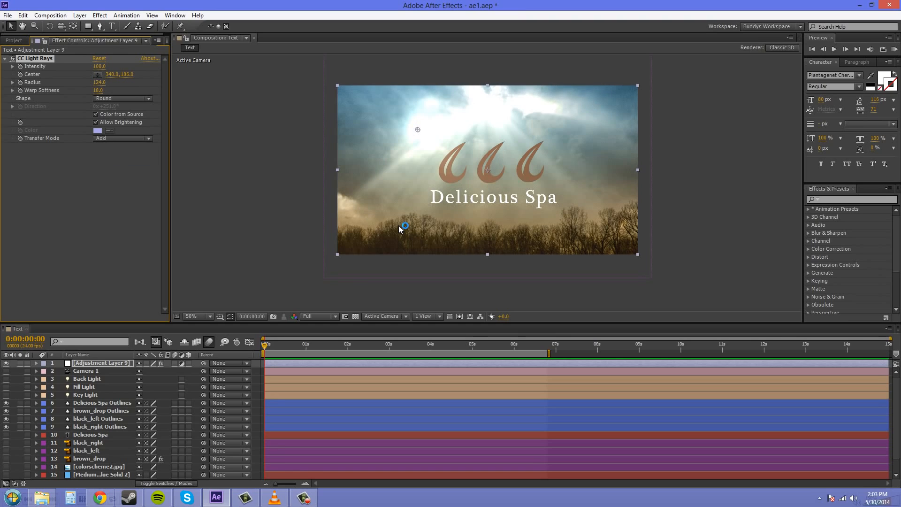
left_click(122, 138)
left_click(117, 180)
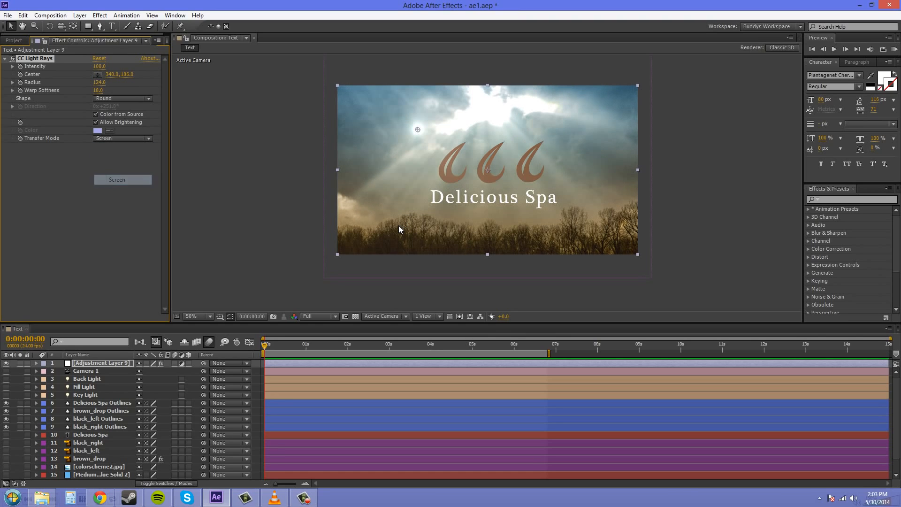
- Set the light rays' Transfer Mode to Add, checking it once more against Screen
left_click(121, 138)
left_click(118, 168)
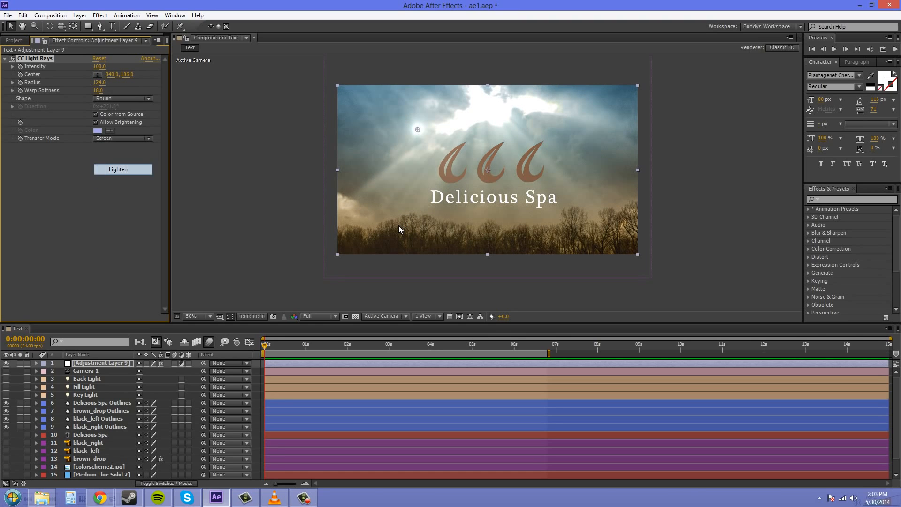
left_click(114, 158)
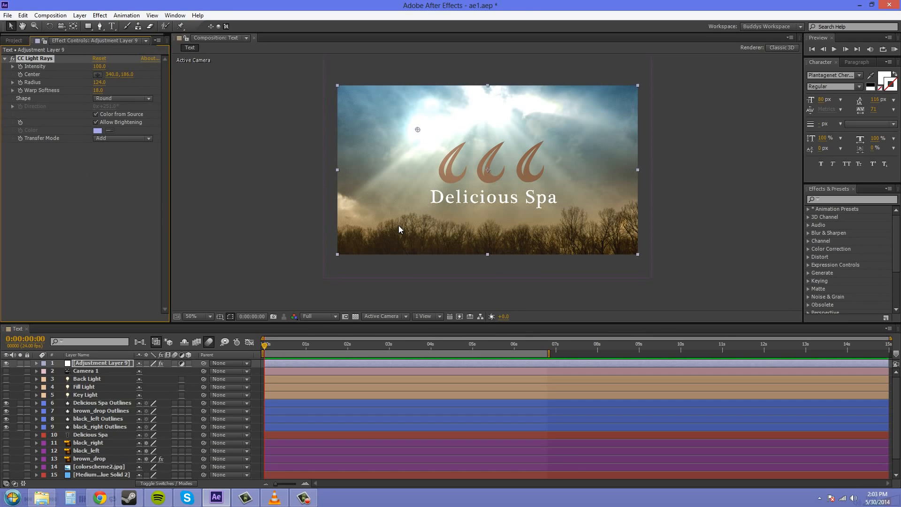
left_click(122, 137)
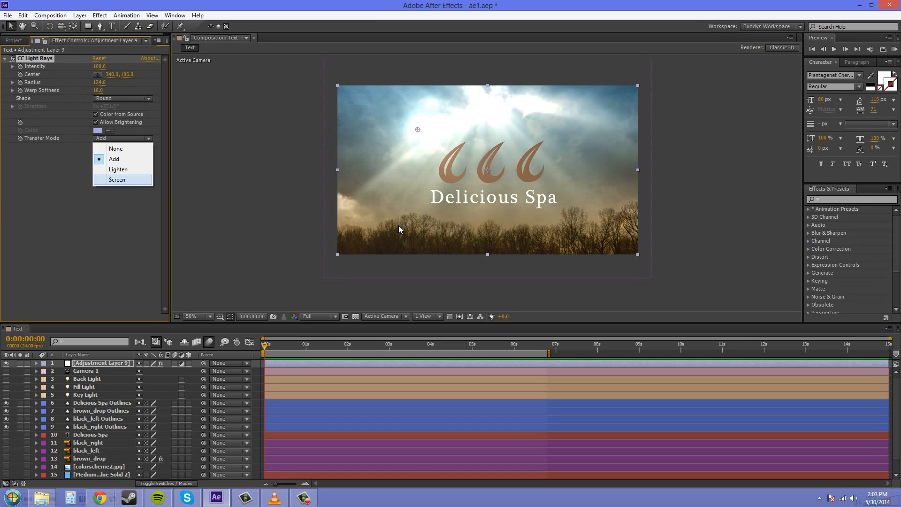
key("Return")
left_click(123, 138)
left_click(121, 159)
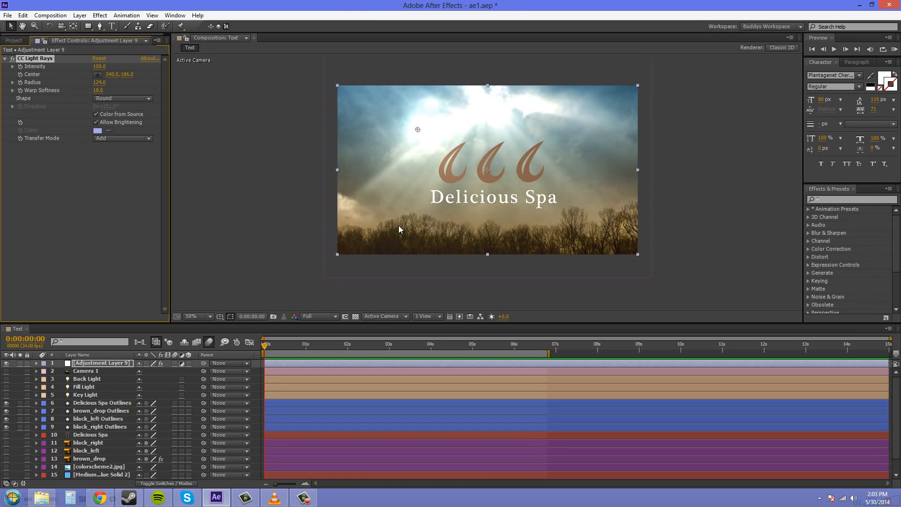
- Try the light rays' center on the third brown drop and finish with it in the sky at about 250, 140
mouse_move(418, 130)
left_mouse_down()
mouse_move(558, 121)
mouse_move(581, 141)
mouse_move(587, 177)
mouse_move(610, 168)
mouse_move(603, 214)
mouse_move(483, 247)
mouse_move(520, 244)
mouse_move(399, 220)
mouse_move(389, 179)
mouse_move(371, 221)
mouse_move(438, 176)
mouse_move(418, 183)
mouse_move(534, 175)
left_mouse_up()
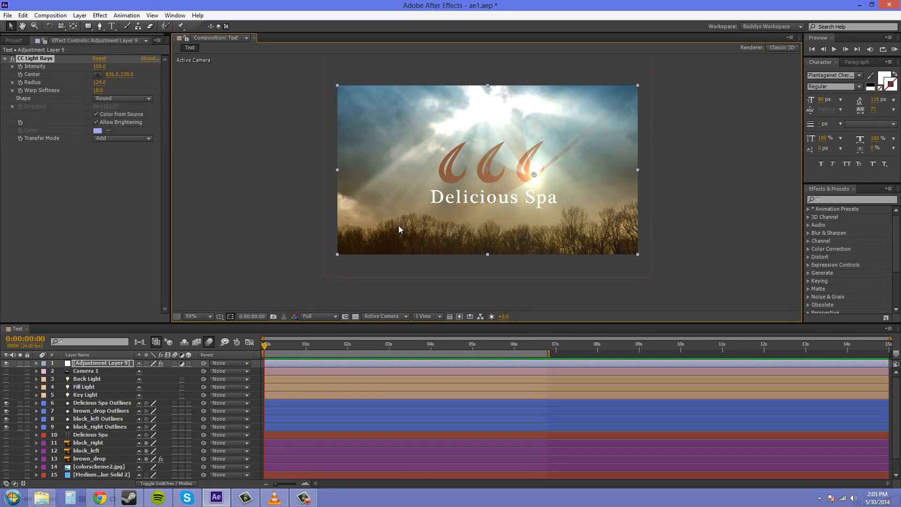
mouse_move(534, 175)
left_mouse_down()
mouse_move(505, 101)
mouse_move(487, 150)
mouse_move(422, 113)
mouse_move(416, 130)
mouse_move(380, 113)
mouse_move(396, 118)
left_mouse_up()
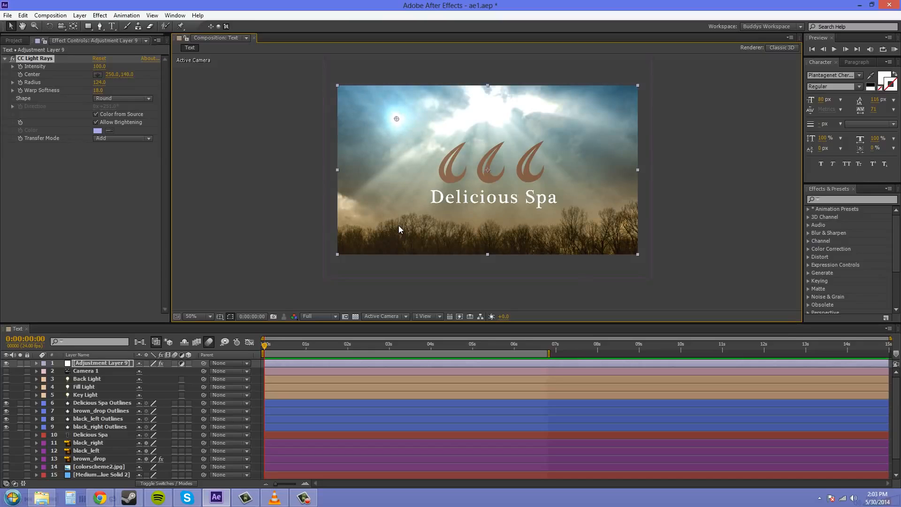